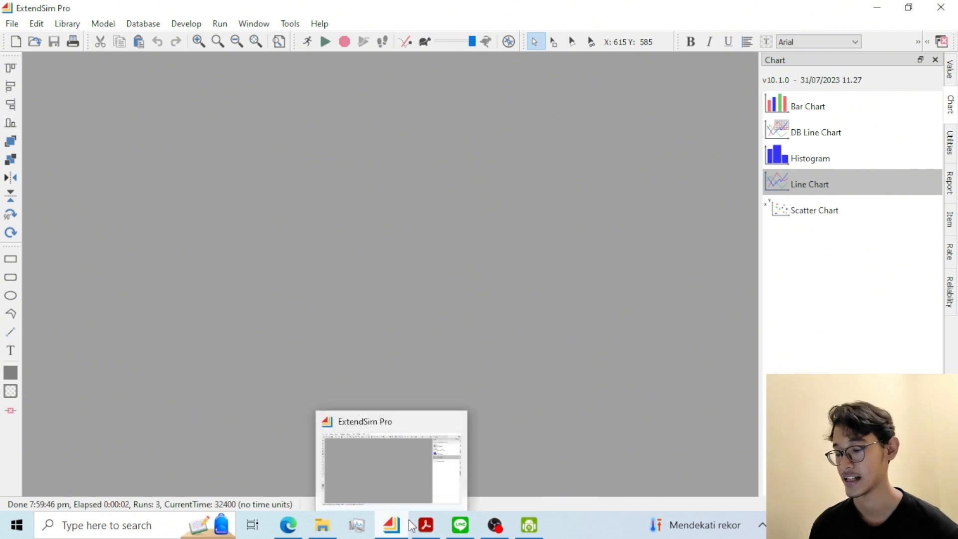
Switch to the PDF module and read case 4.8 Roller Coaster, including the arrival distribution and the no-boarding rule during rides.
{"action": "mouse_move", "coordinate": [426, 525]}
{"action": "left_click", "coordinate": [445, 465]}
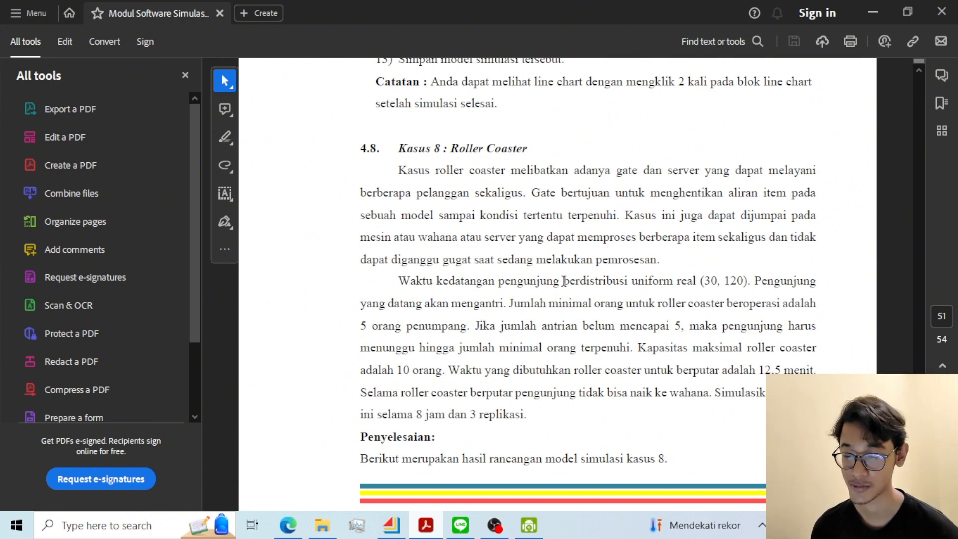
{"action": "left_click_drag", "start_coordinate": [564, 282], "coordinate": [749, 285]}
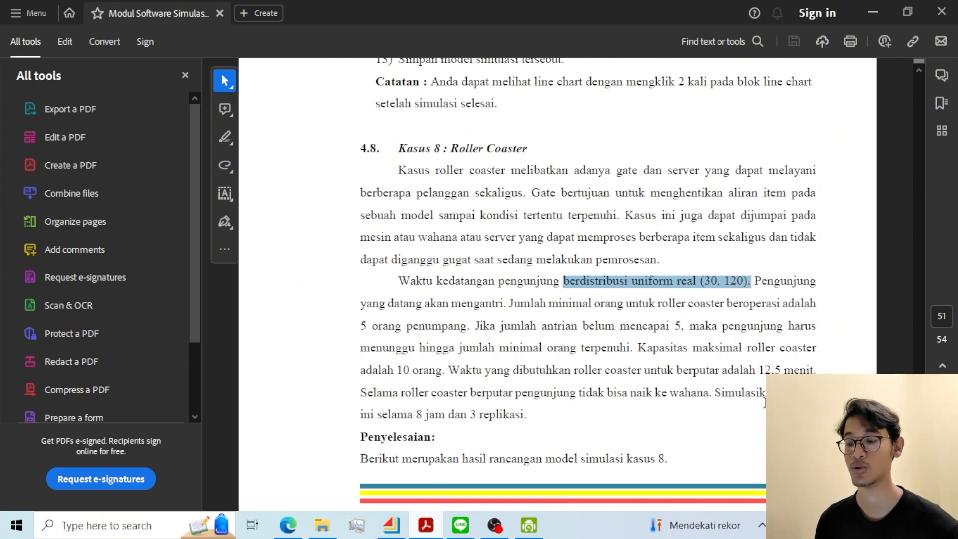
{"action": "left_click", "coordinate": [650, 372]}
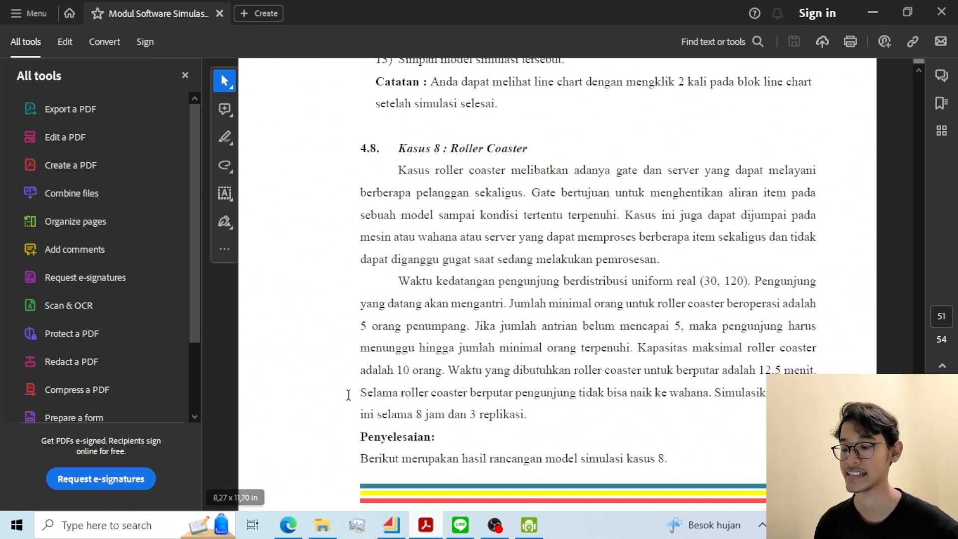
{"action": "left_click_drag", "start_coordinate": [353, 394], "coordinate": [706, 383]}
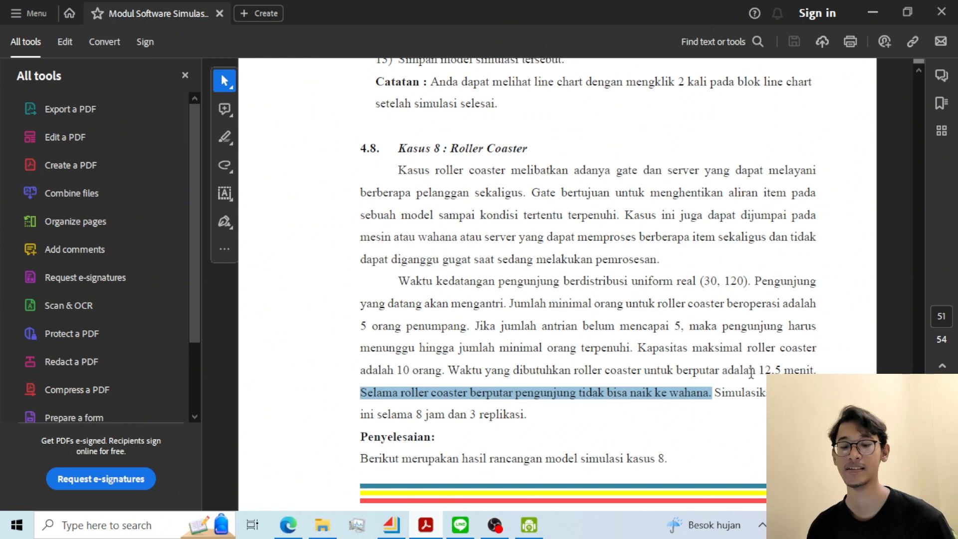
{"action": "left_click", "coordinate": [777, 301]}
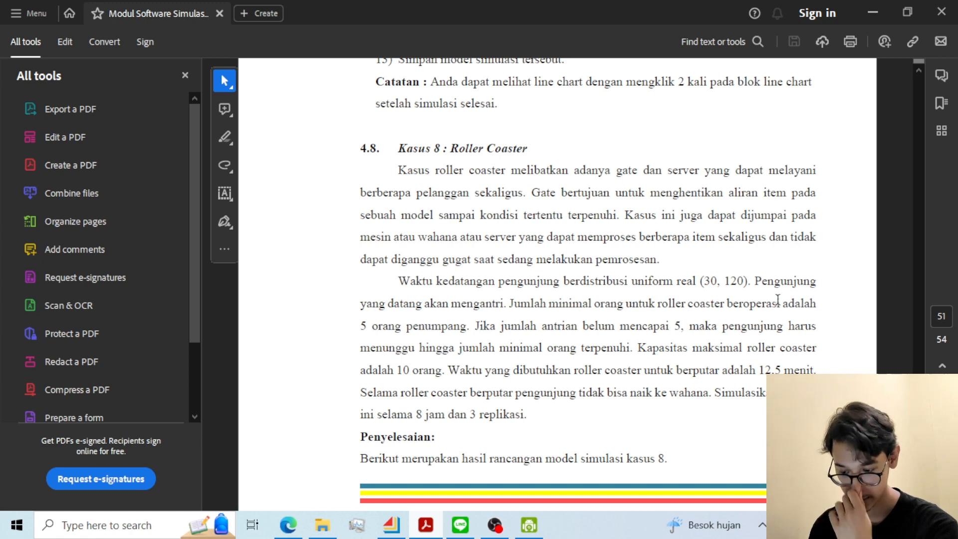
Switch to ExtendSim, create a new model and maximize its worksheet window.
{"action": "left_click", "coordinate": [393, 524]}
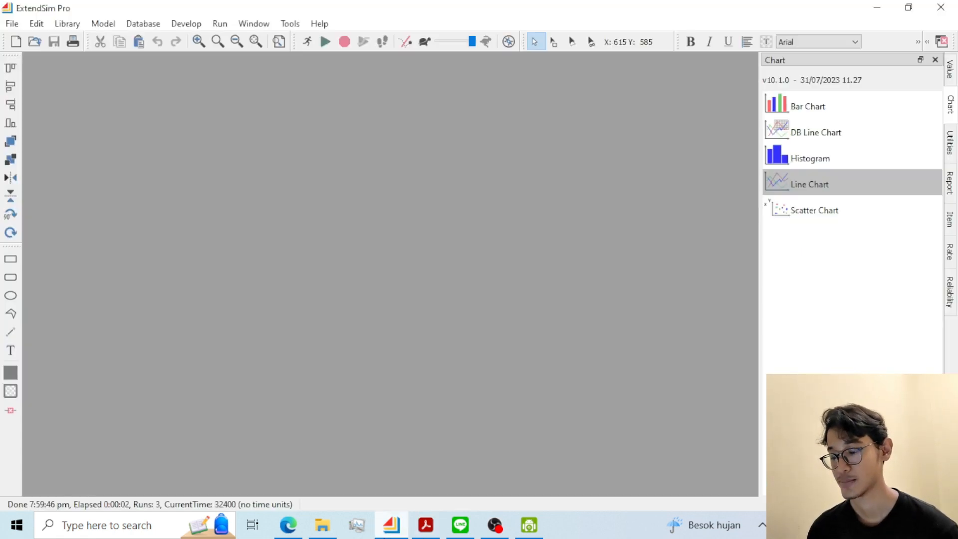
{"action": "left_click", "coordinate": [16, 42]}
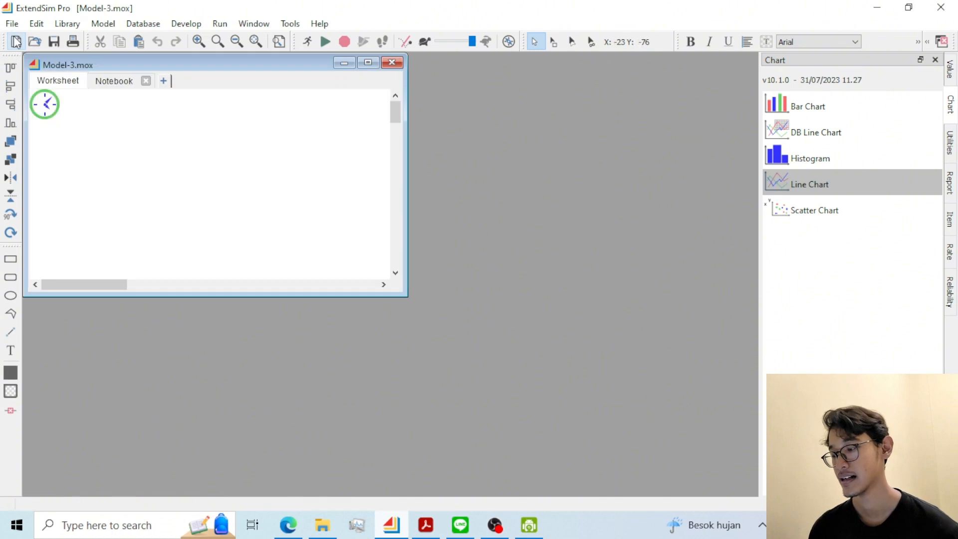
{"action": "left_click", "coordinate": [368, 62]}
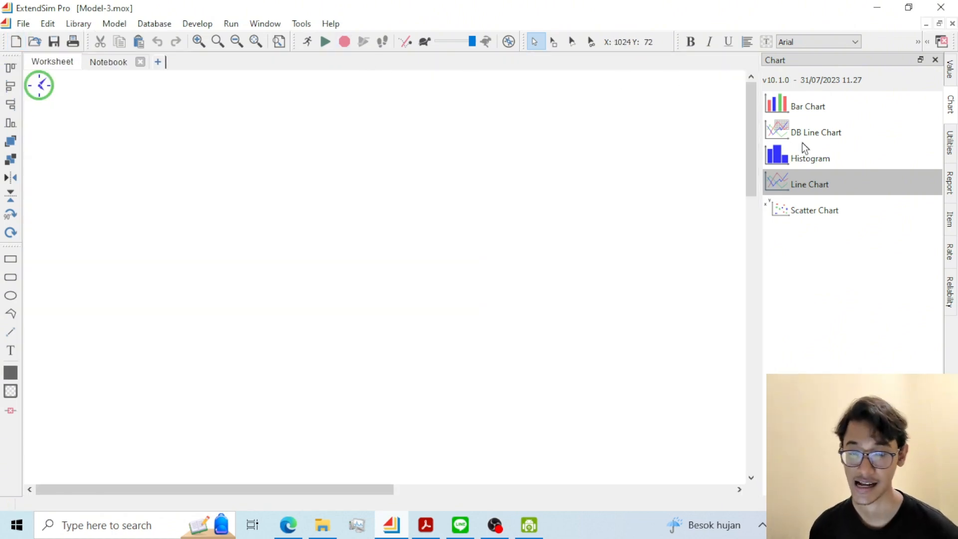
Place two Activity blocks from the Item library side by side near the middle of the worksheet.
{"action": "left_click", "coordinate": [951, 212]}
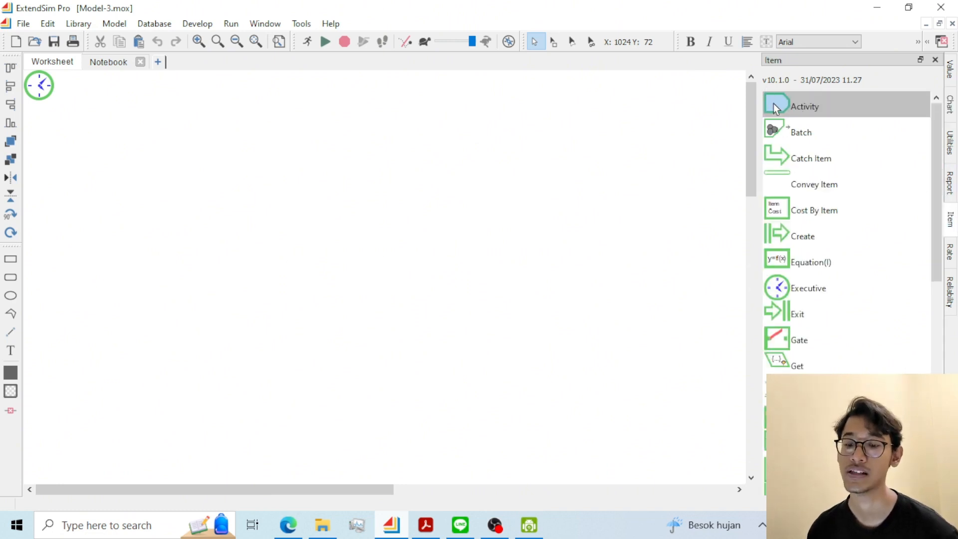
{"action": "left_click_drag", "start_coordinate": [773, 103], "coordinate": [447, 233]}
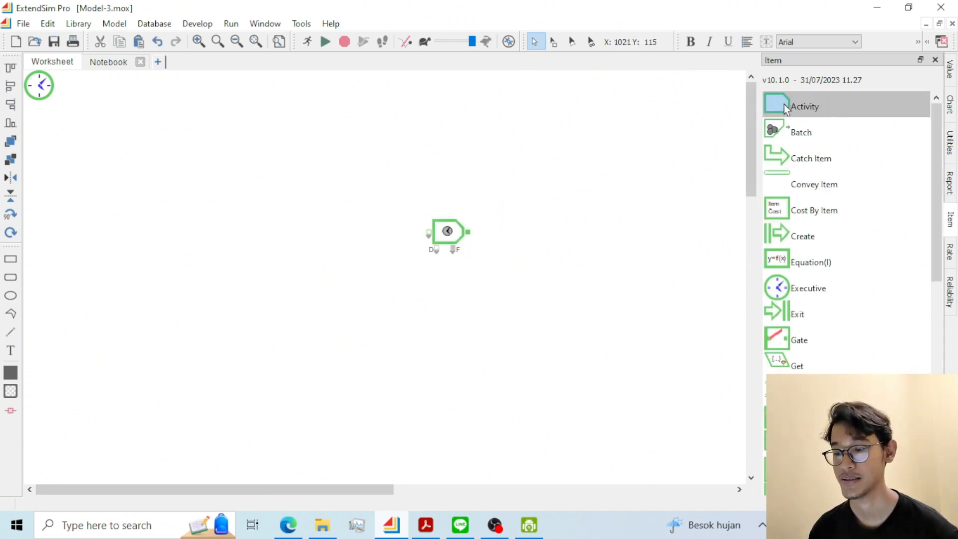
{"action": "left_click_drag", "start_coordinate": [784, 104], "coordinate": [523, 235]}
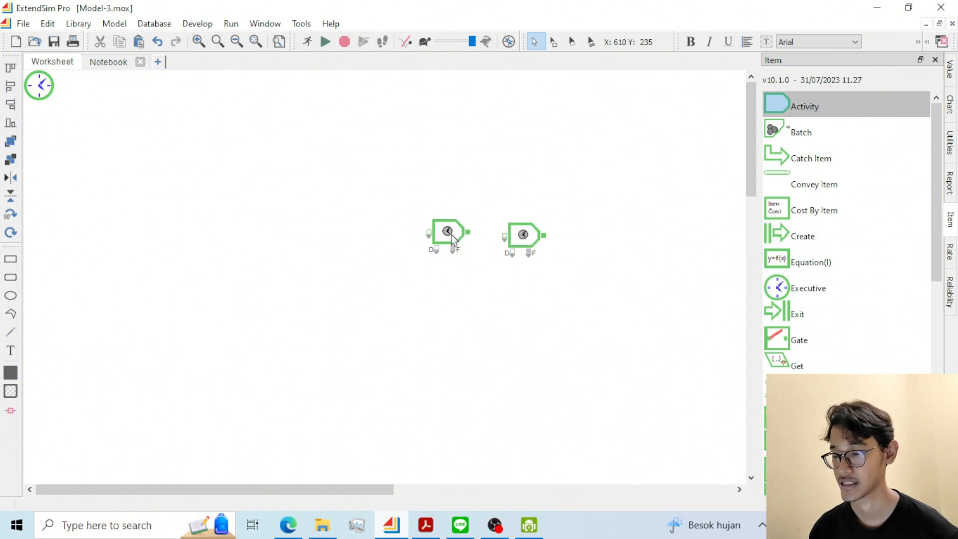
Add a Create block to the left of the Activity blocks and an Exit block to their right.
{"action": "left_click", "coordinate": [779, 234]}
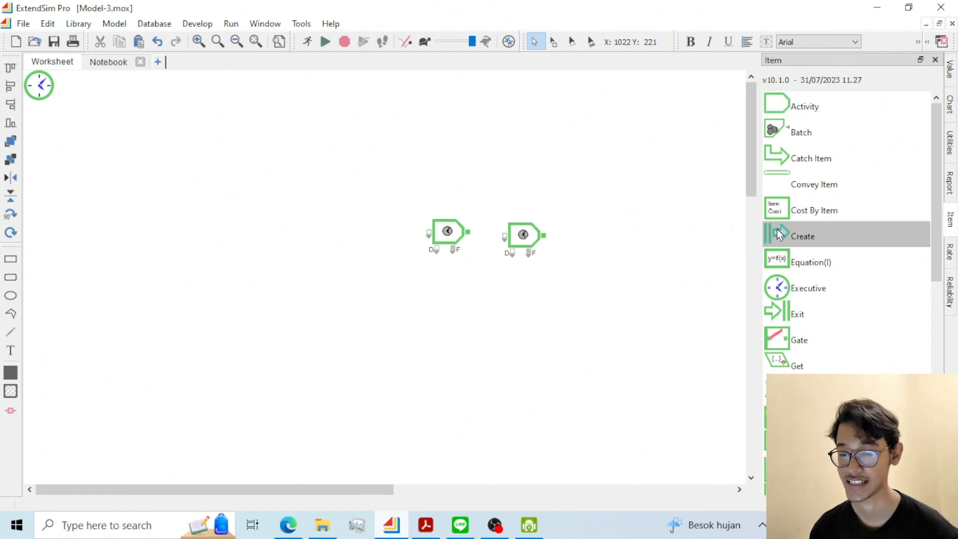
{"action": "left_click_drag", "start_coordinate": [777, 232], "coordinate": [262, 241]}
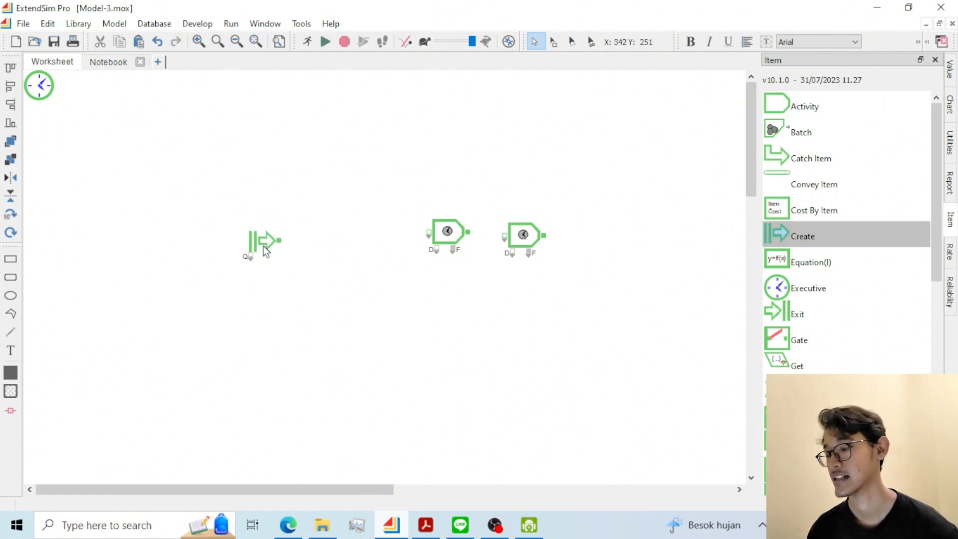
{"action": "left_click", "coordinate": [777, 307]}
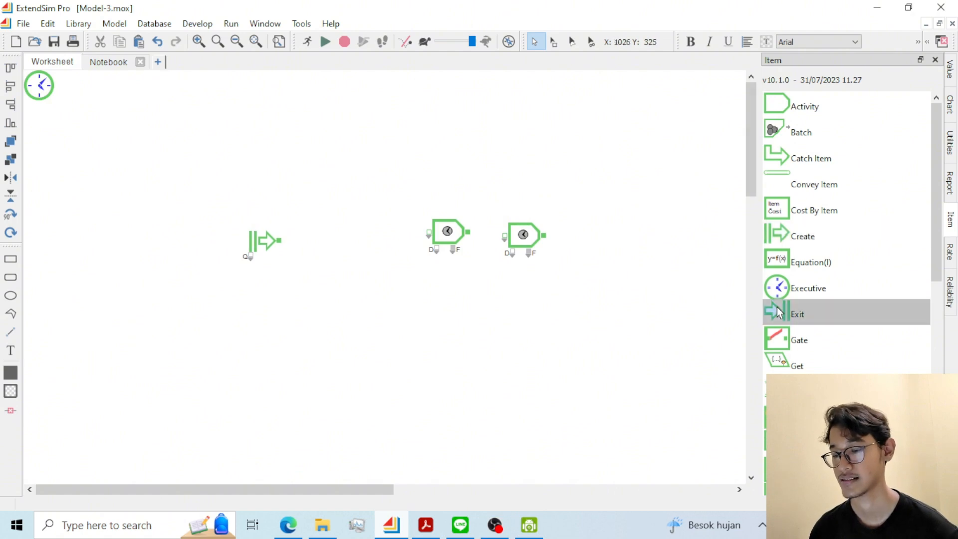
{"action": "left_click_drag", "start_coordinate": [776, 307], "coordinate": [619, 247]}
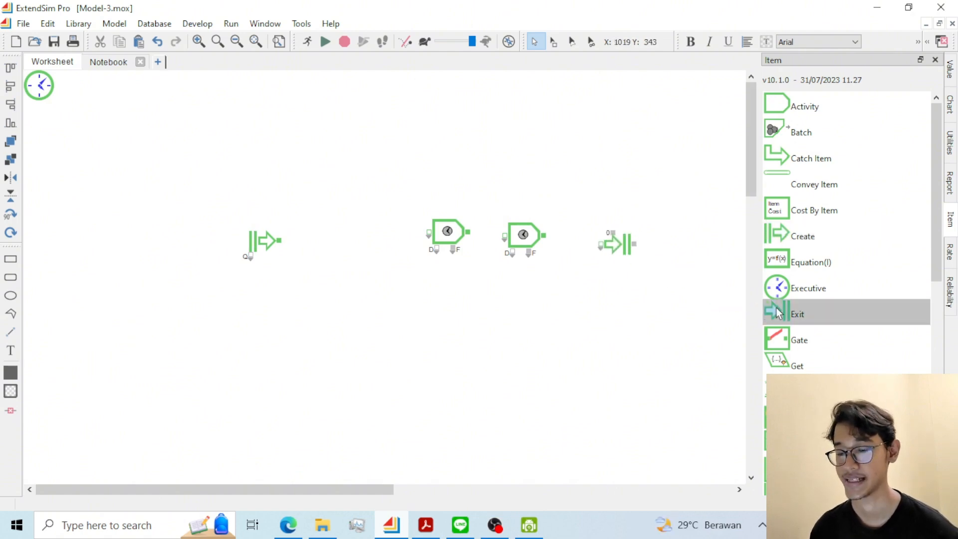
Add a Queue block between the Create block and the first Activity, and nudge the second Activity into line.
{"action": "scroll", "coordinate": [863, 202], "scroll_direction": "down", "scroll_amount": 5}
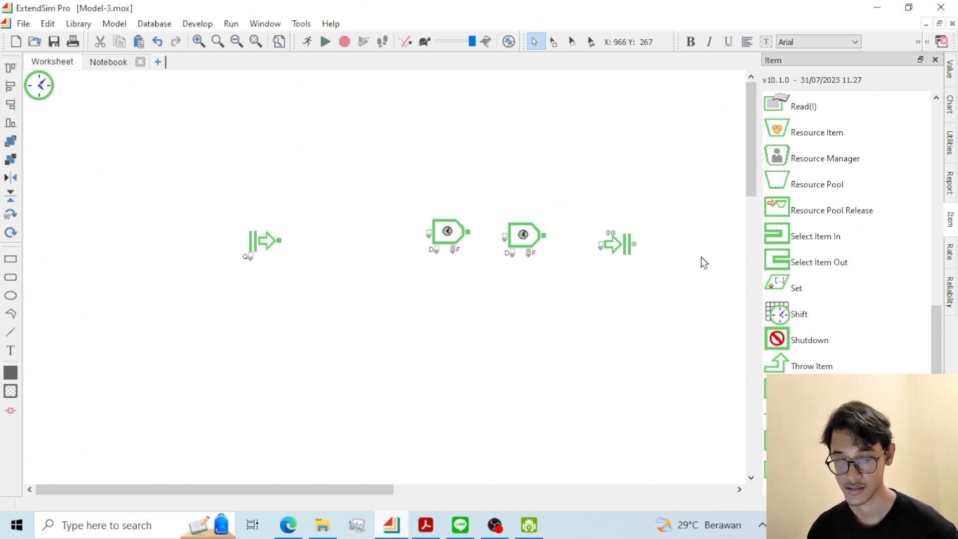
{"action": "scroll", "coordinate": [834, 265], "scroll_direction": "up", "scroll_amount": 5}
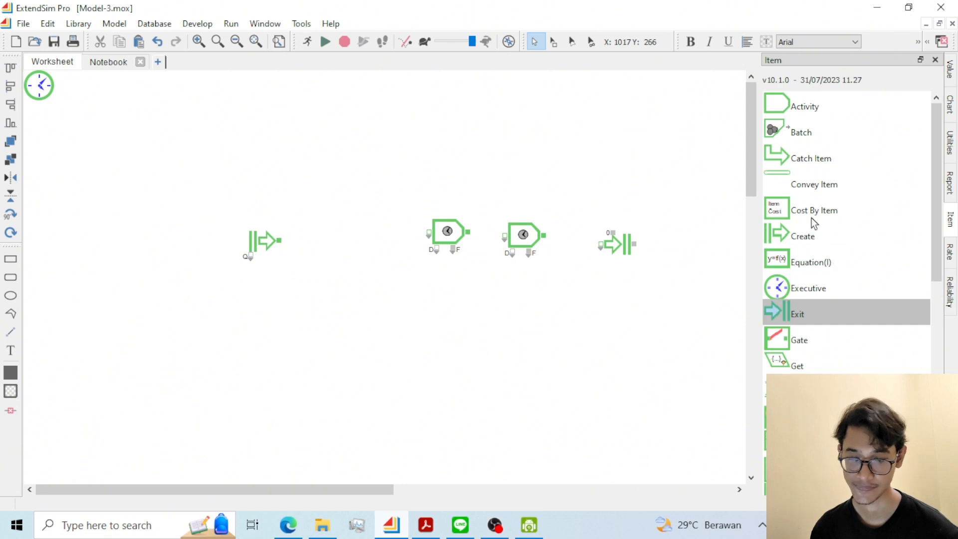
{"action": "left_click_drag", "start_coordinate": [778, 467], "coordinate": [371, 264]}
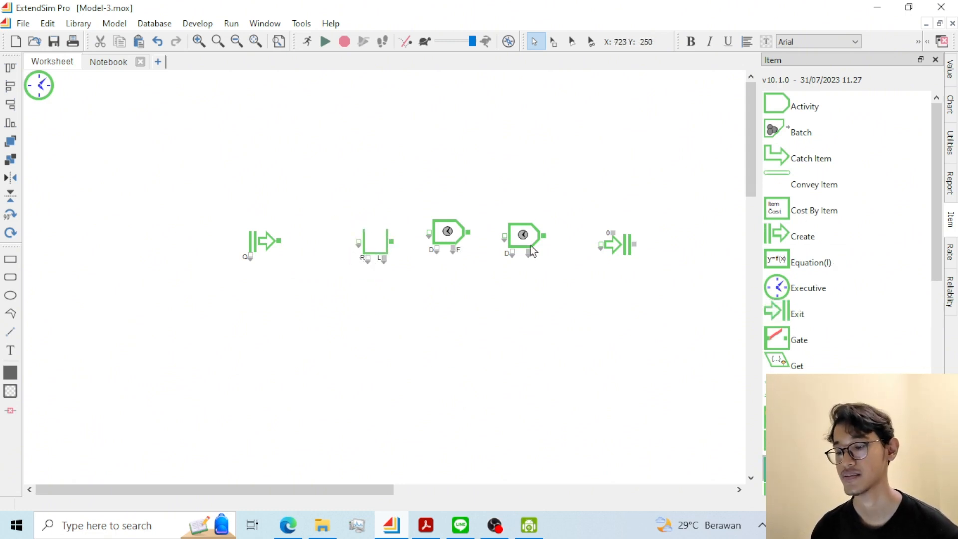
{"action": "left_click_drag", "start_coordinate": [527, 240], "coordinate": [531, 244]}
{"action": "left_click", "coordinate": [539, 278]}
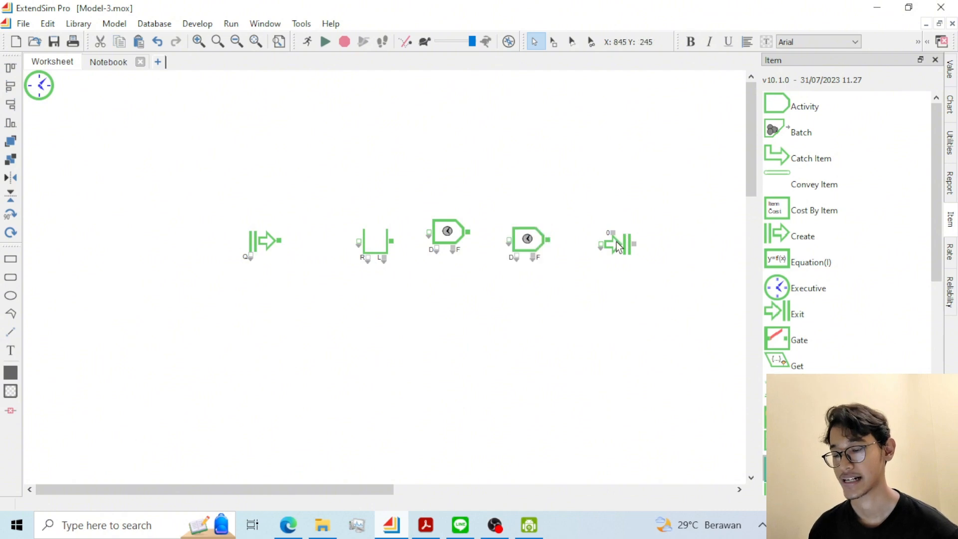
Add a Gate block between the Queue and the first Activity, moving the Queue closer to the Create block and linking it to the Gate.
{"action": "left_click", "coordinate": [425, 531]}
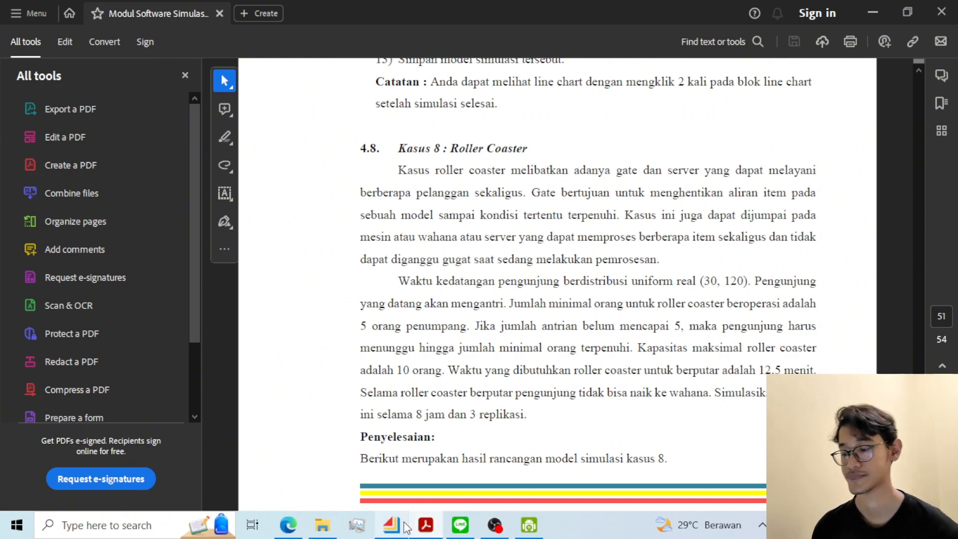
{"action": "left_click", "coordinate": [391, 525]}
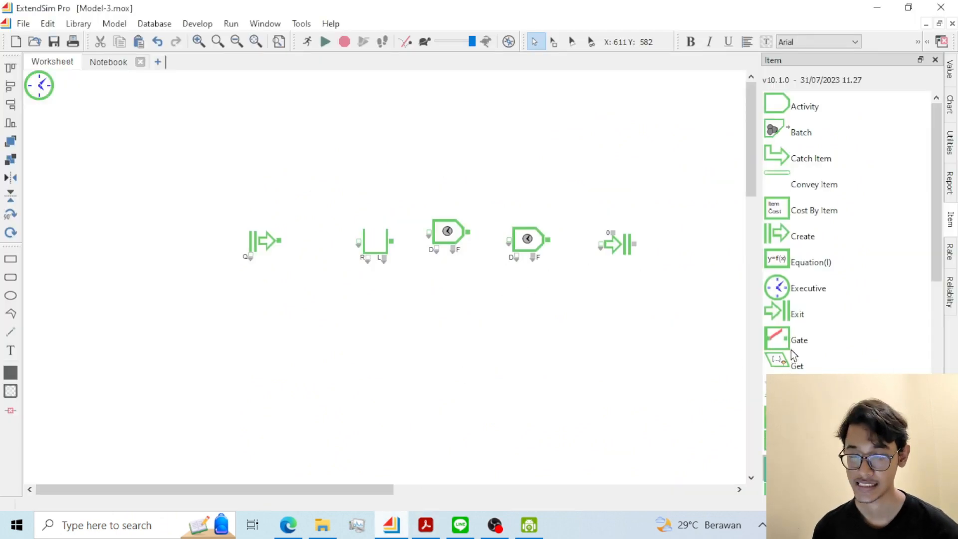
{"action": "left_click_drag", "start_coordinate": [789, 344], "coordinate": [433, 240]}
{"action": "left_click_drag", "start_coordinate": [374, 243], "coordinate": [322, 244]}
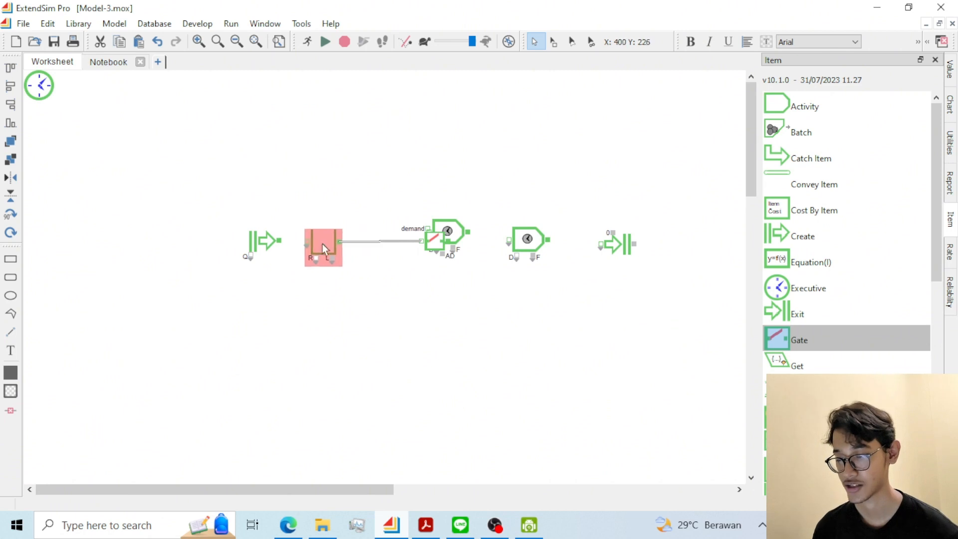
{"action": "left_click_drag", "start_coordinate": [425, 242], "coordinate": [376, 243]}
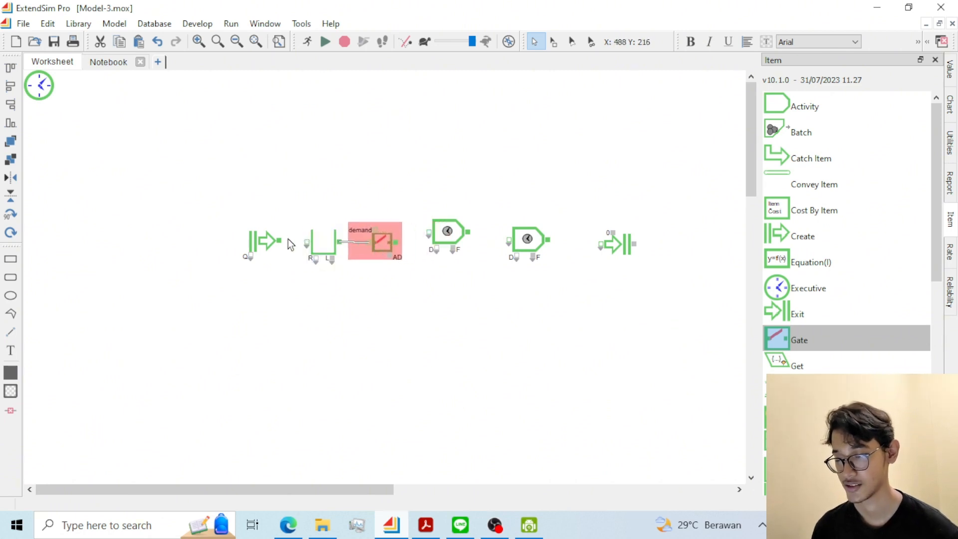
Connect the Create block to the Queue, and the Gate through both Activity blocks to the Exit.
{"action": "left_click_drag", "start_coordinate": [279, 240], "coordinate": [307, 244]}
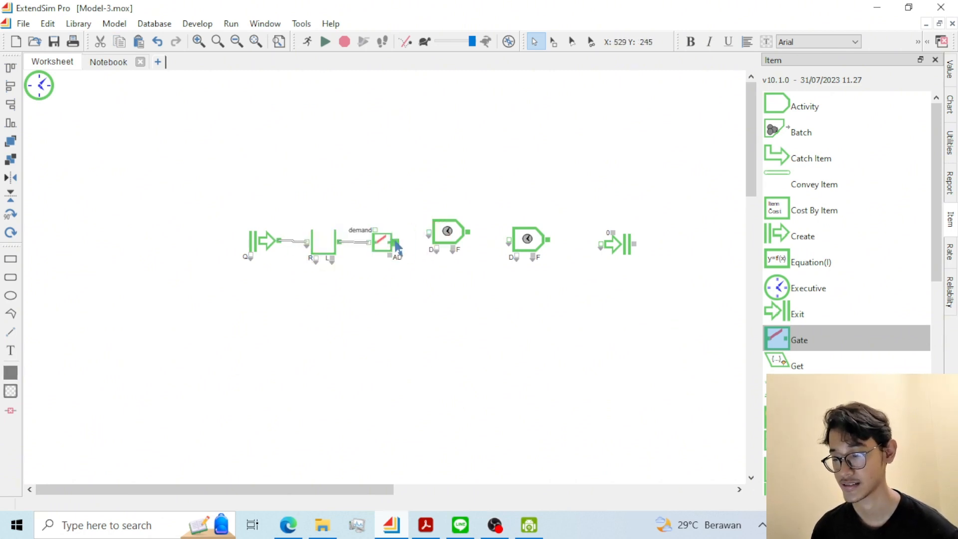
{"action": "left_click_drag", "start_coordinate": [395, 242], "coordinate": [601, 244]}
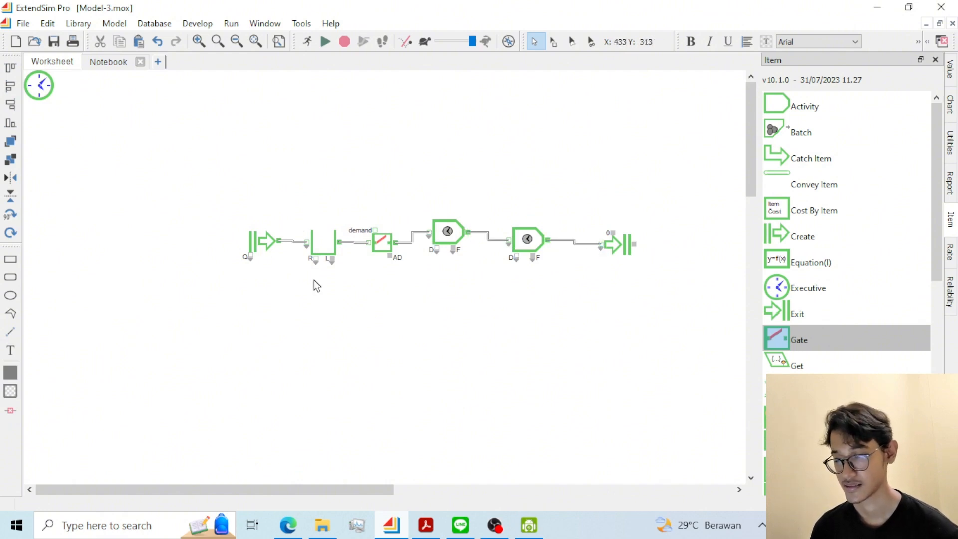
Set the Create block's time between arrivals to a Uniform, Real distribution with minimum 30 and maximum 120.
{"action": "left_click", "coordinate": [258, 245]}
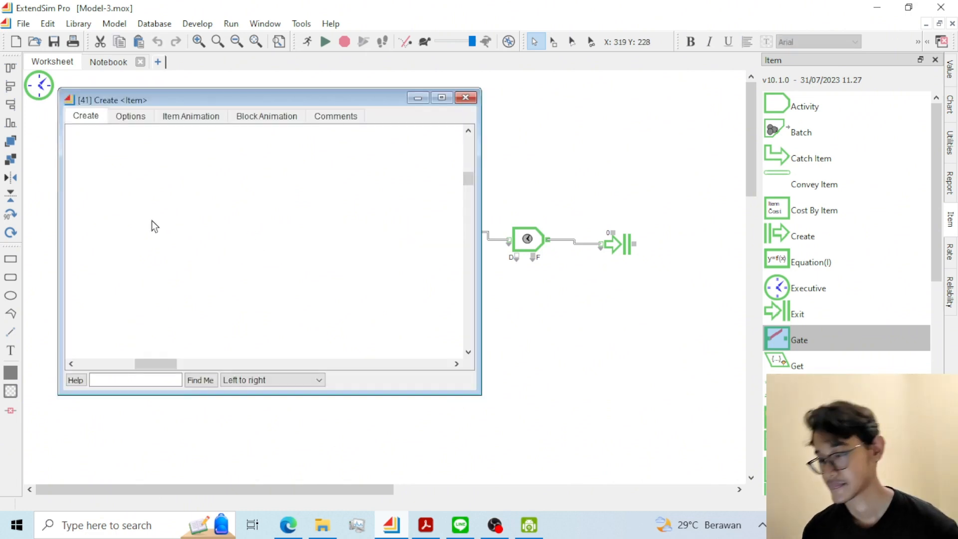
{"action": "left_click", "coordinate": [172, 265]}
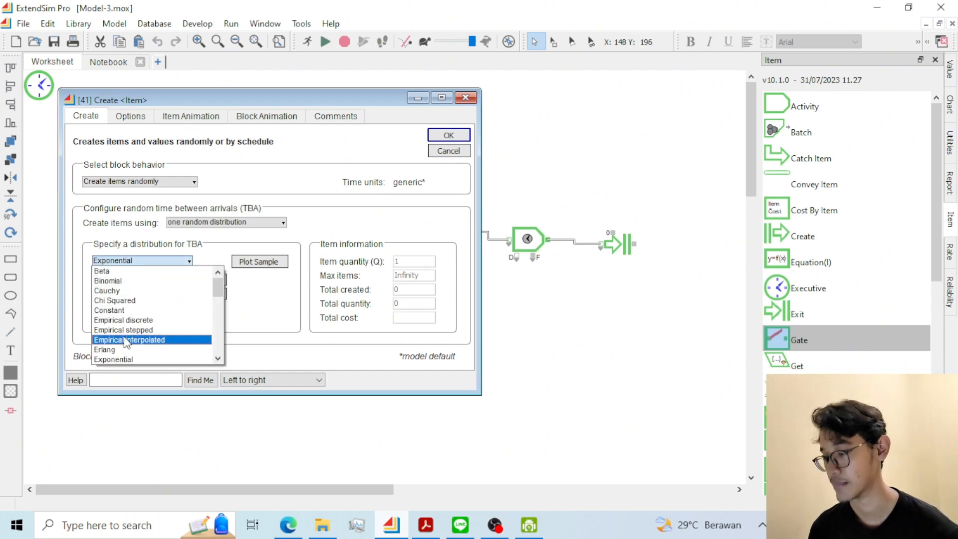
{"action": "scroll", "coordinate": [126, 342], "scroll_direction": "down", "scroll_amount": 7}
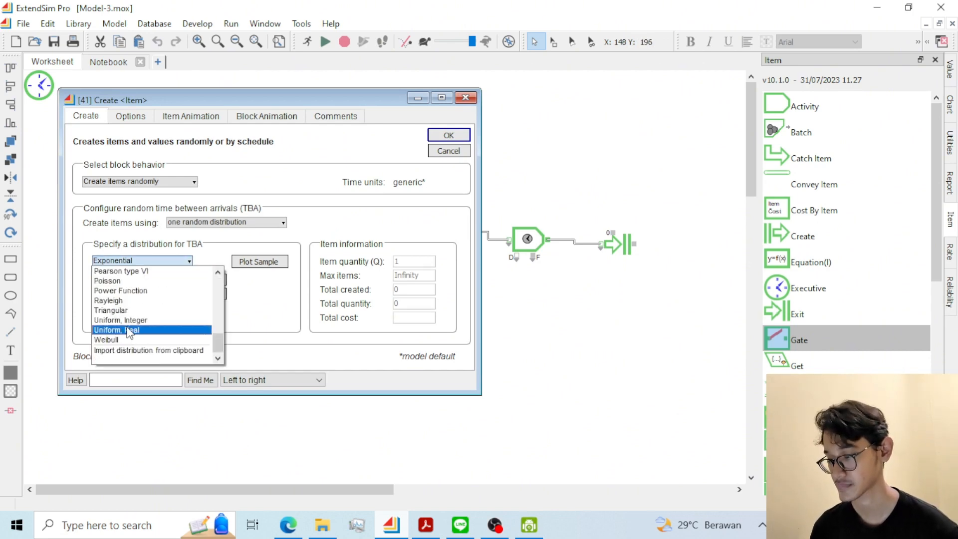
{"action": "left_click", "coordinate": [125, 330]}
{"action": "left_click", "coordinate": [182, 280]}
{"action": "type", "text": "30"}
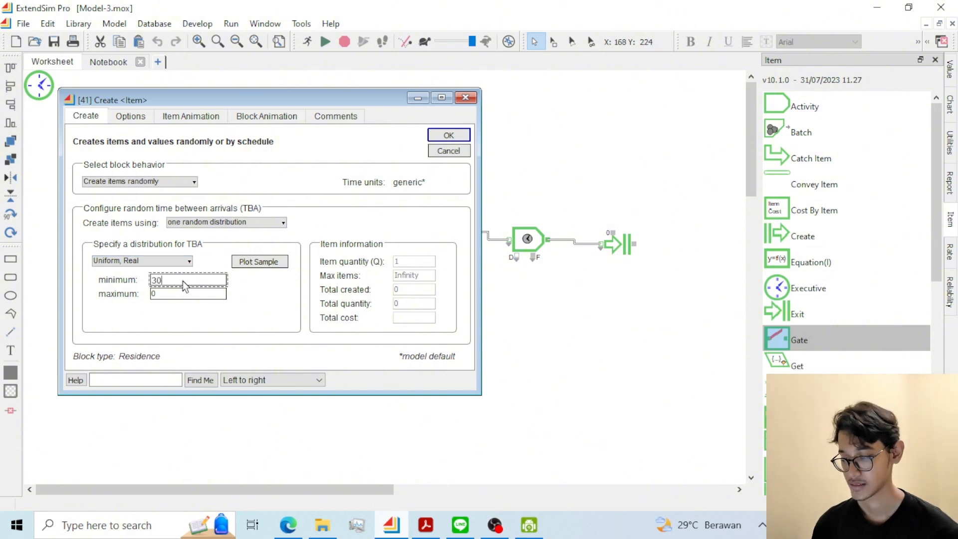
{"action": "left_click", "coordinate": [191, 292]}
{"action": "type", "text": "120"}
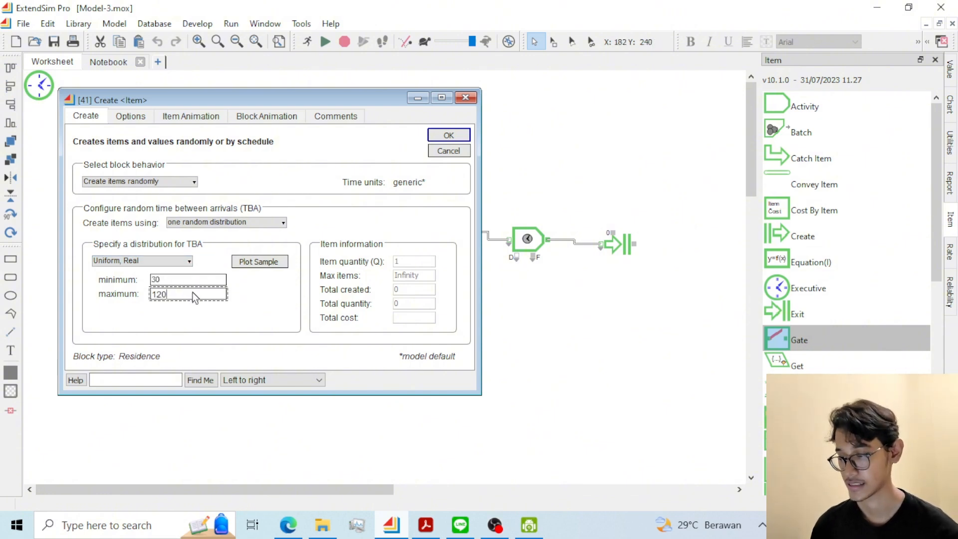
{"action": "left_click", "coordinate": [446, 137]}
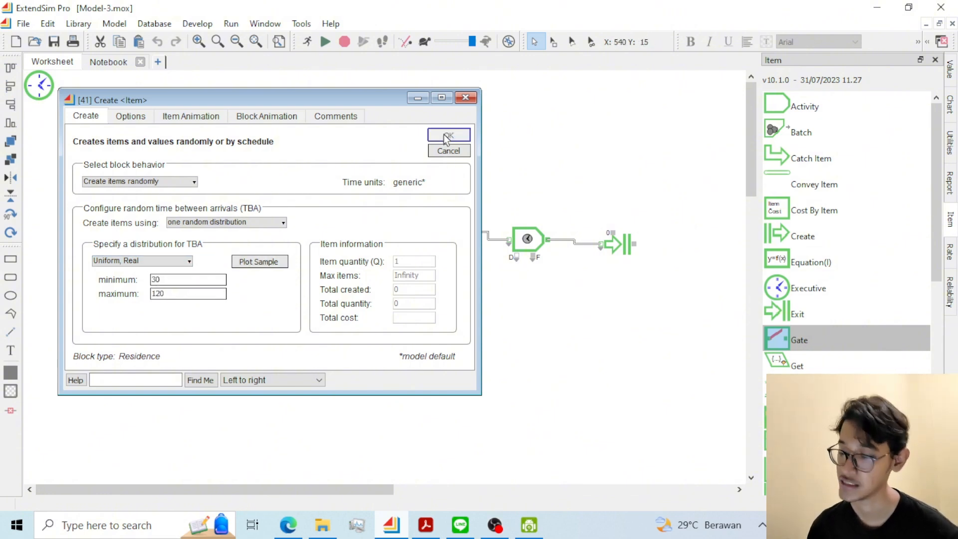
Set the first Activity to a constant delay of 750 time units with a maximum of 10 items.
{"action": "left_click", "coordinate": [441, 228]}
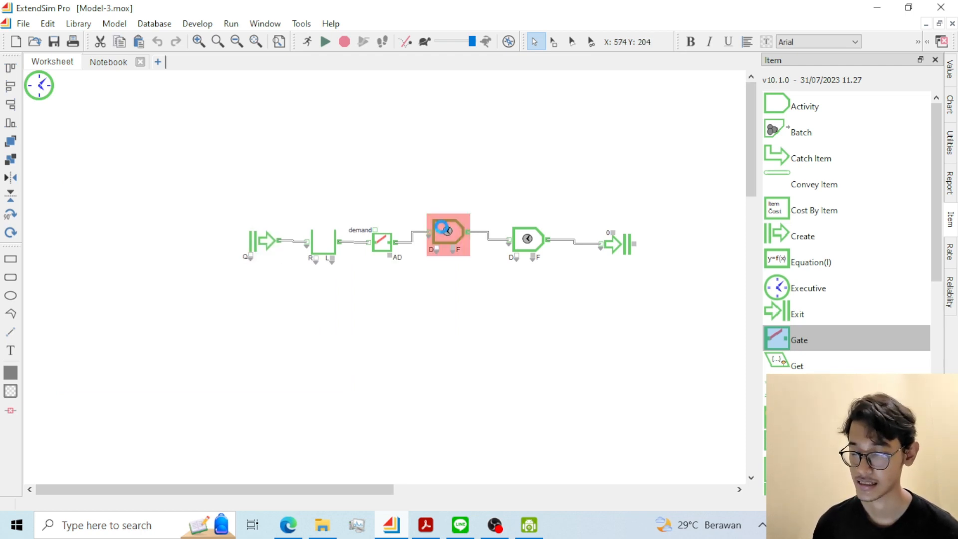
{"action": "double_click", "coordinate": [441, 228]}
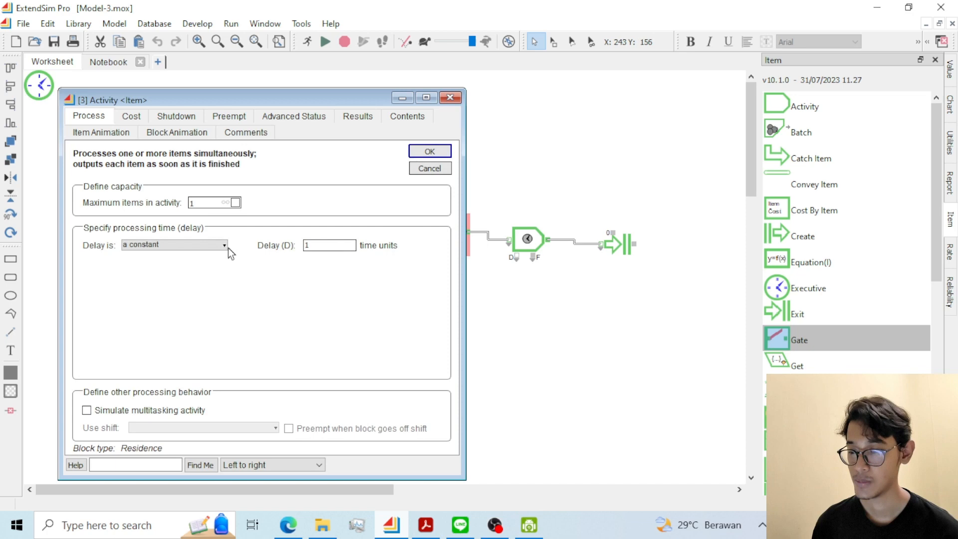
{"action": "left_click", "coordinate": [193, 244]}
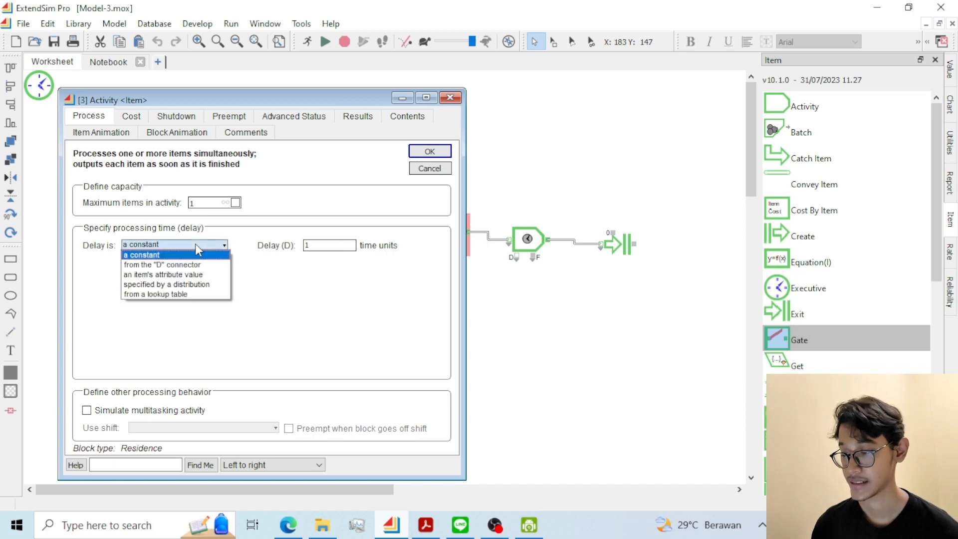
{"action": "left_click", "coordinate": [175, 257]}
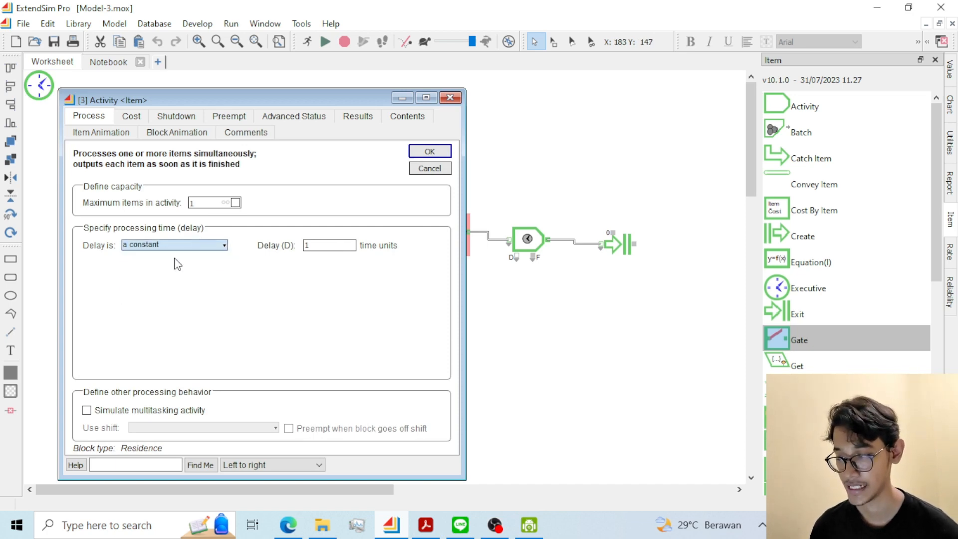
{"action": "double_click", "coordinate": [342, 247]}
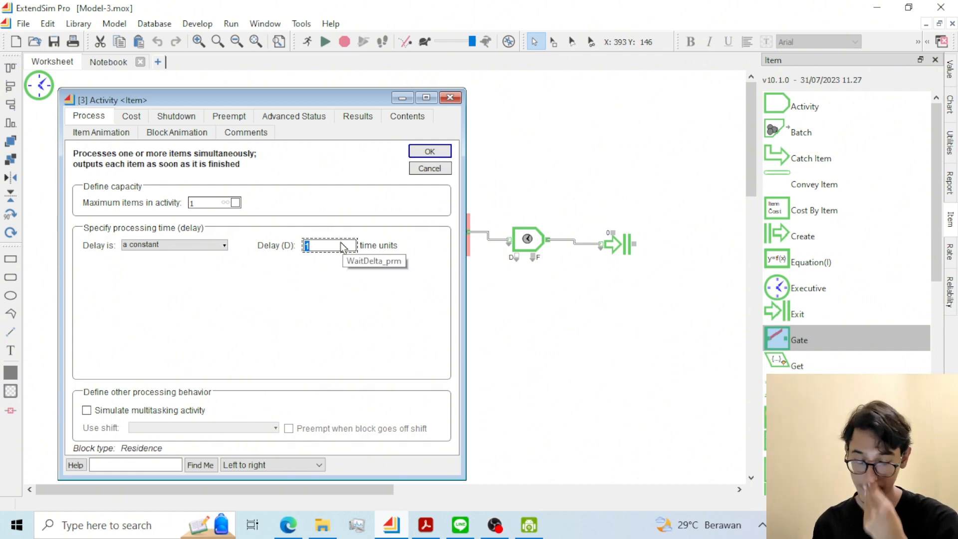
{"action": "type", "text": "750"}
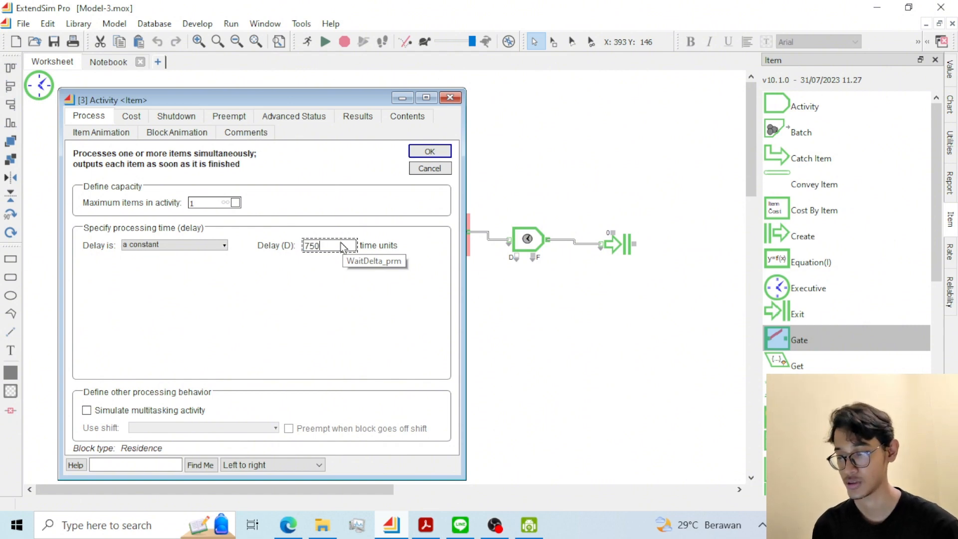
{"action": "left_click", "coordinate": [199, 202]}
{"action": "type", "text": "0"}
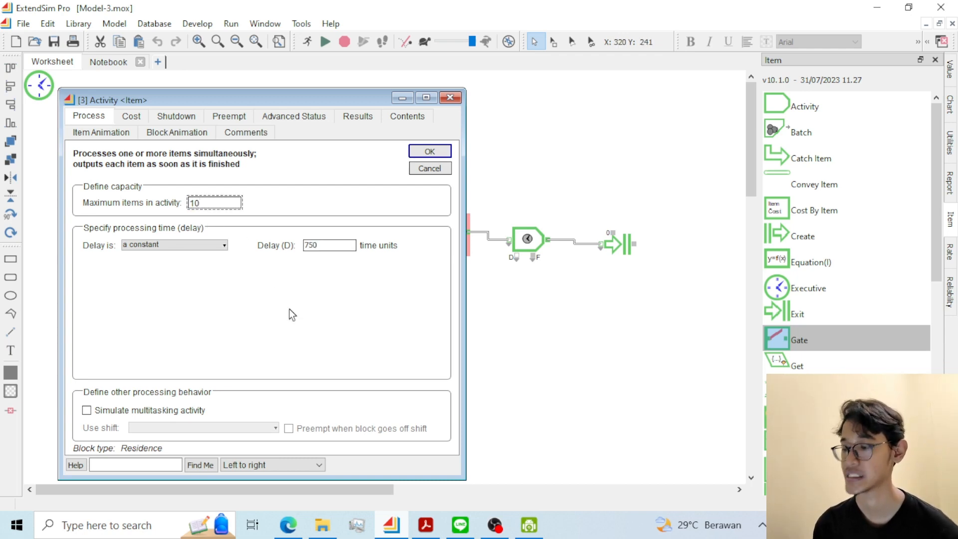
{"action": "left_click", "coordinate": [422, 152]}
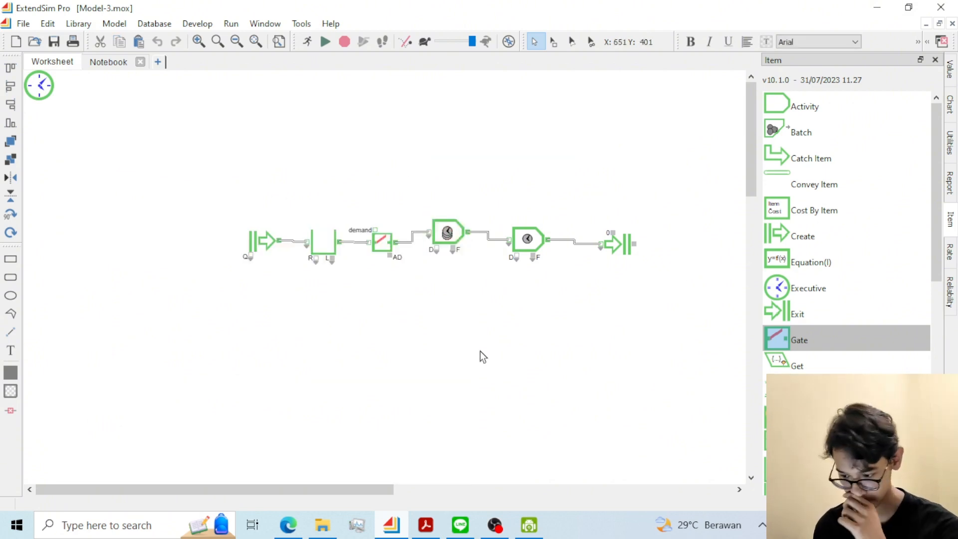
Label the first Activity block "rollercoaster".
{"action": "double_click", "coordinate": [439, 231]}
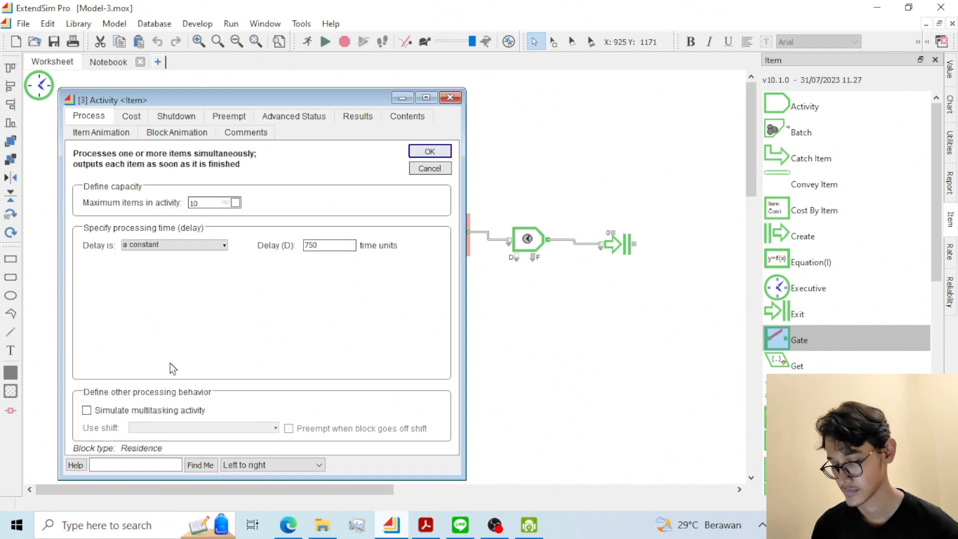
{"action": "left_click", "coordinate": [142, 465]}
{"action": "type", "text": "ro"}
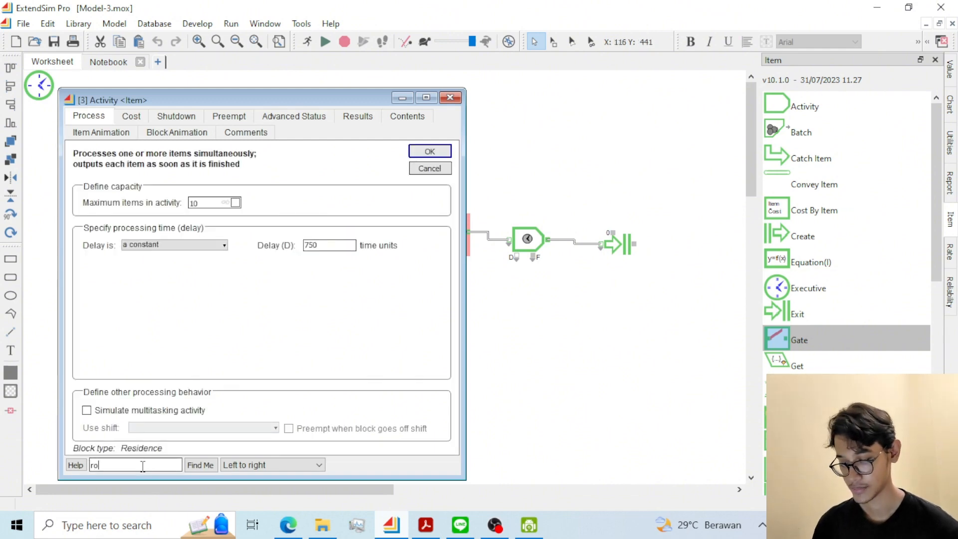
{"action": "type", "text": "llercoaster"}
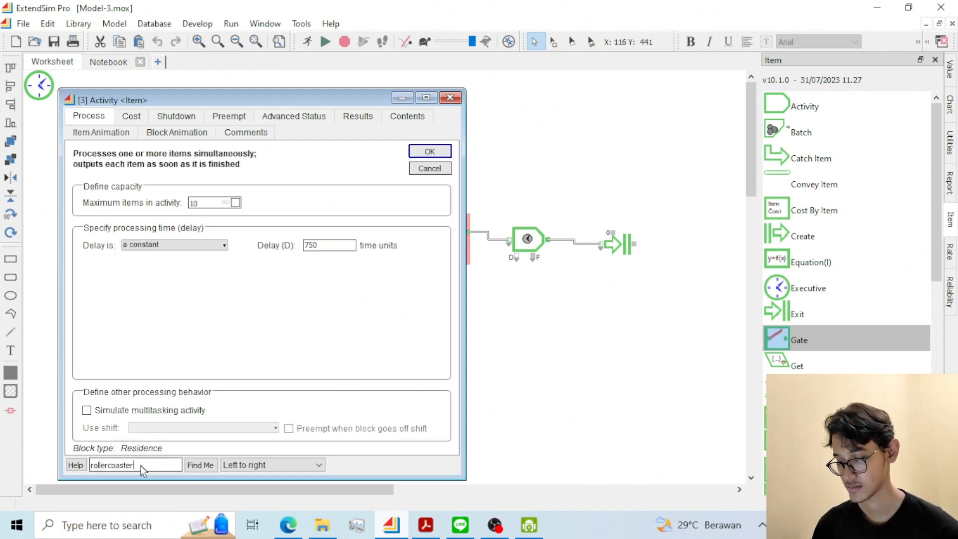
{"action": "key", "text": "Return"}
Label the Gate block "antrianroller".
{"action": "double_click", "coordinate": [382, 247]}
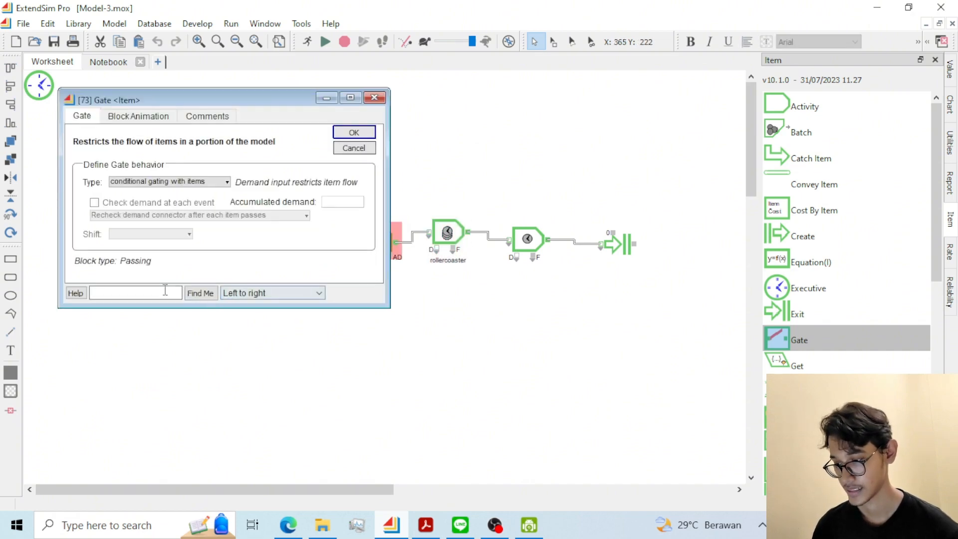
{"action": "type", "text": "antra"}
{"action": "key", "text": "BackSpace"}
{"action": "type", "text": "i"}
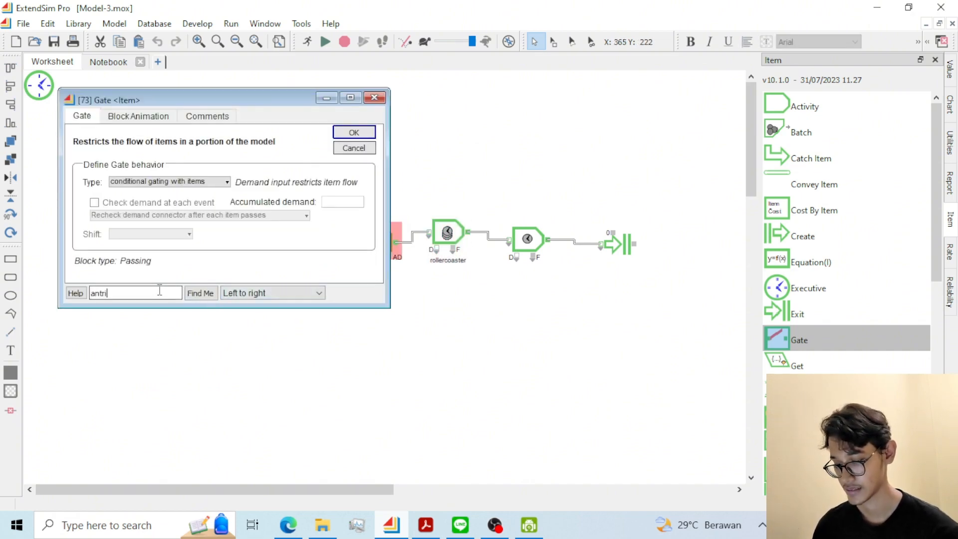
{"action": "type", "text": "anroller"}
{"action": "key", "text": "Return"}
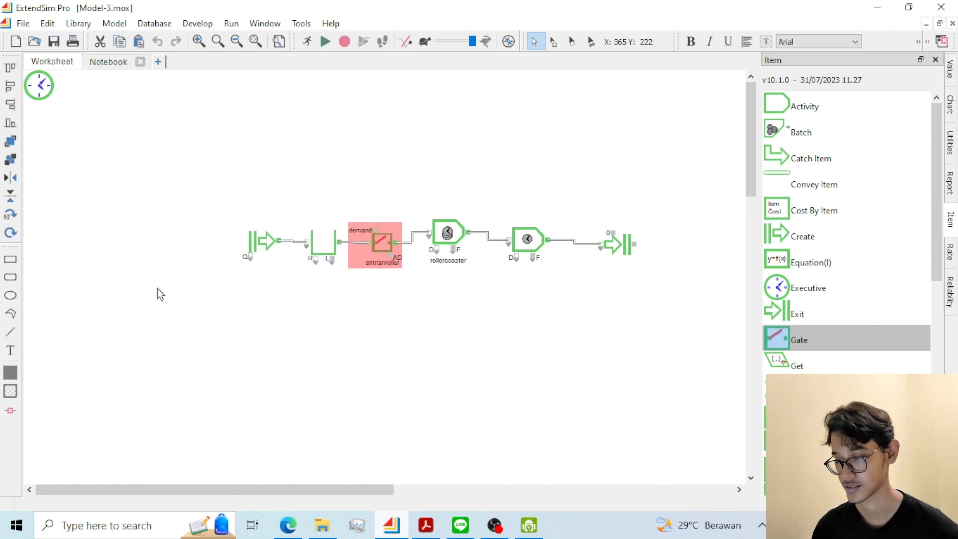
Label the second Activity block "terlayani" and set its constant delay to 0 time units.
{"action": "left_click", "coordinate": [528, 235]}
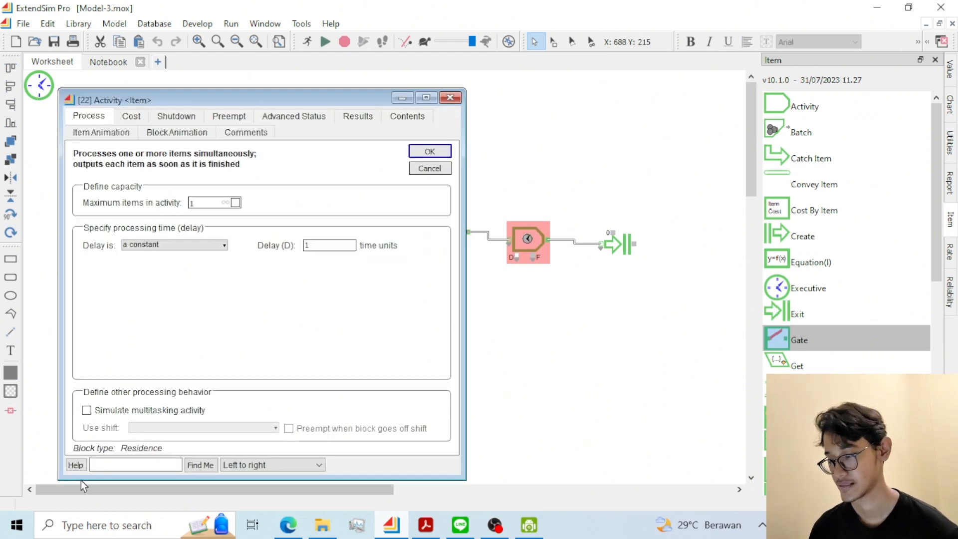
{"action": "left_click", "coordinate": [137, 464]}
{"action": "type", "text": "terlay"}
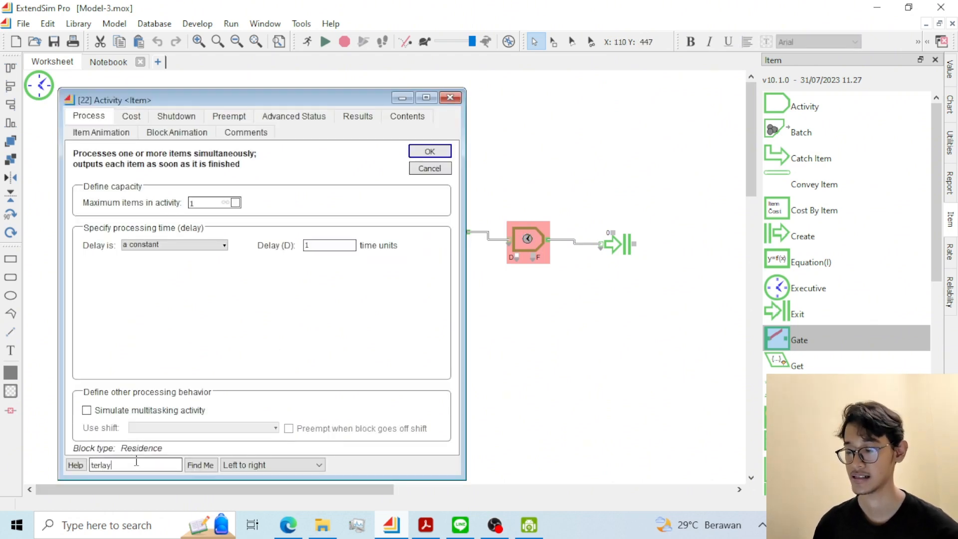
{"action": "type", "text": "ani"}
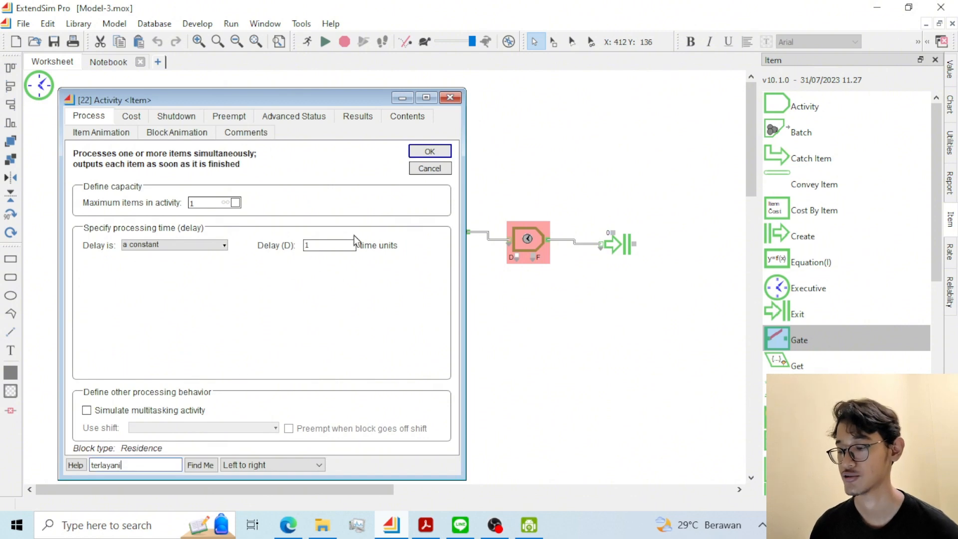
{"action": "left_click", "coordinate": [327, 244]}
{"action": "type", "text": "0"}
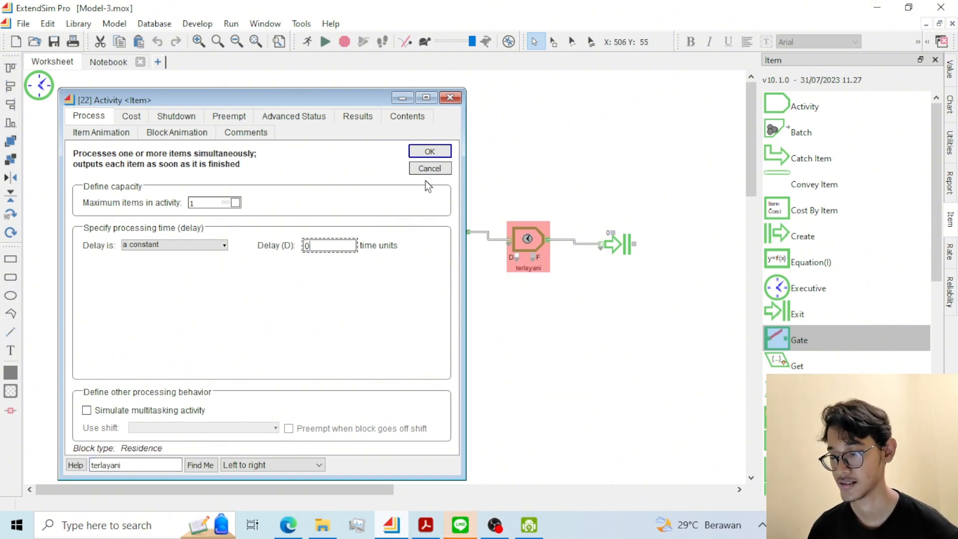
{"action": "left_click", "coordinate": [429, 151]}
{"action": "left_click", "coordinate": [598, 203]}
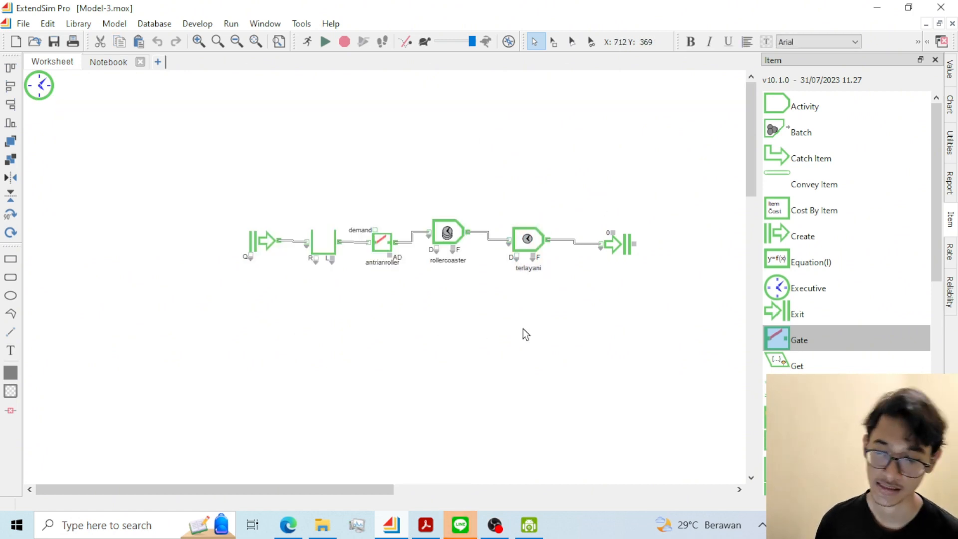
{"action": "double_click", "coordinate": [382, 247]}
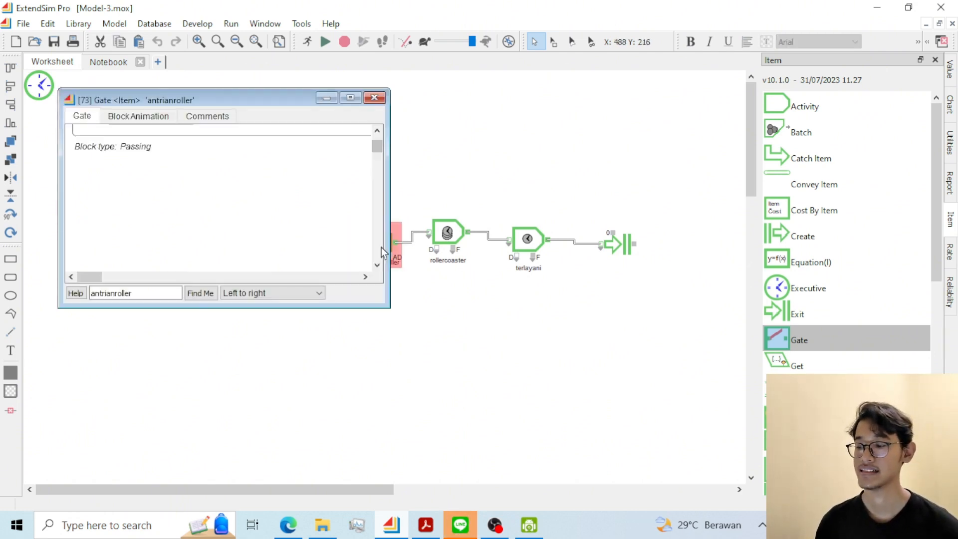
{"action": "scroll", "coordinate": [380, 140], "scroll_direction": "up", "scroll_amount": 2}
{"action": "scroll", "coordinate": [378, 145], "scroll_direction": "up", "scroll_amount": 2}
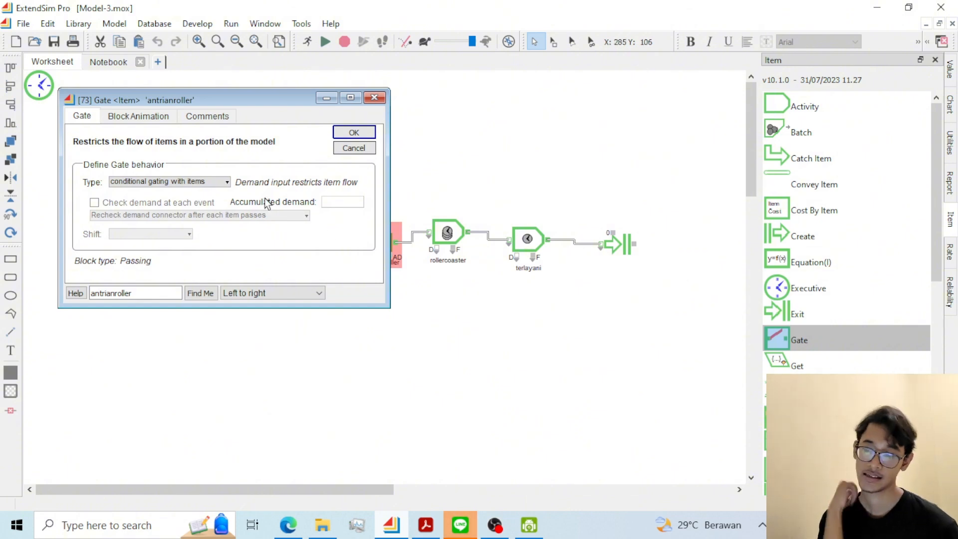
{"action": "left_click", "coordinate": [221, 180]}
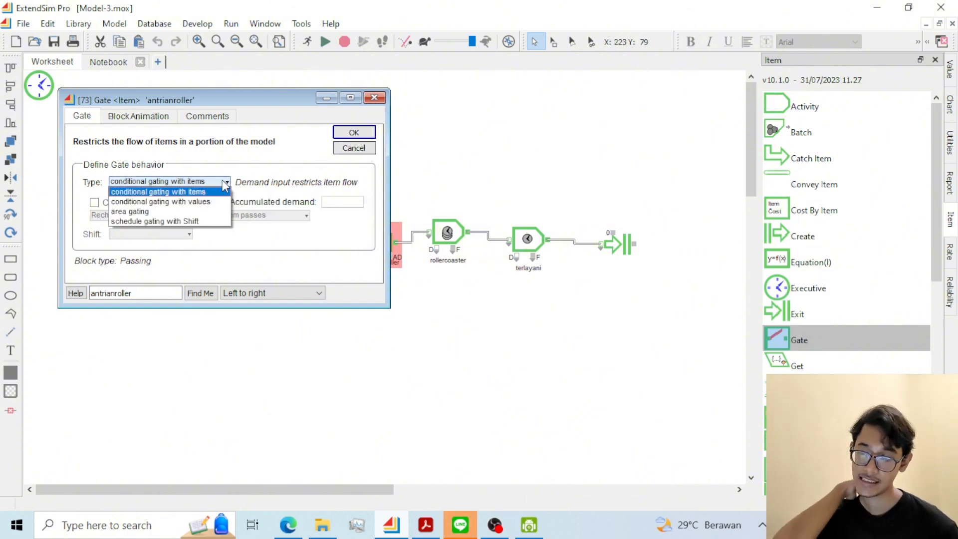
{"action": "left_click", "coordinate": [207, 202]}
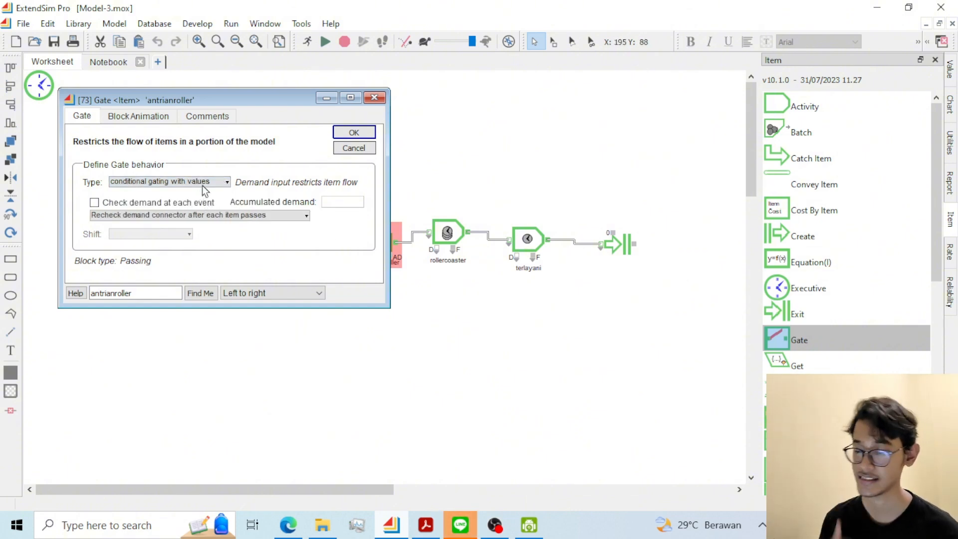
{"action": "left_click", "coordinate": [202, 182]}
{"action": "left_click", "coordinate": [165, 194]}
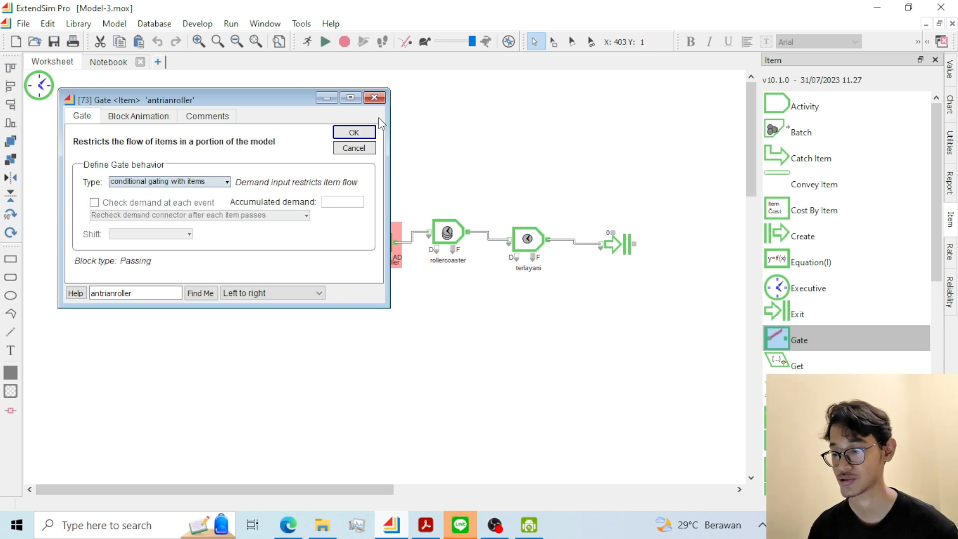
{"action": "left_click", "coordinate": [365, 133]}
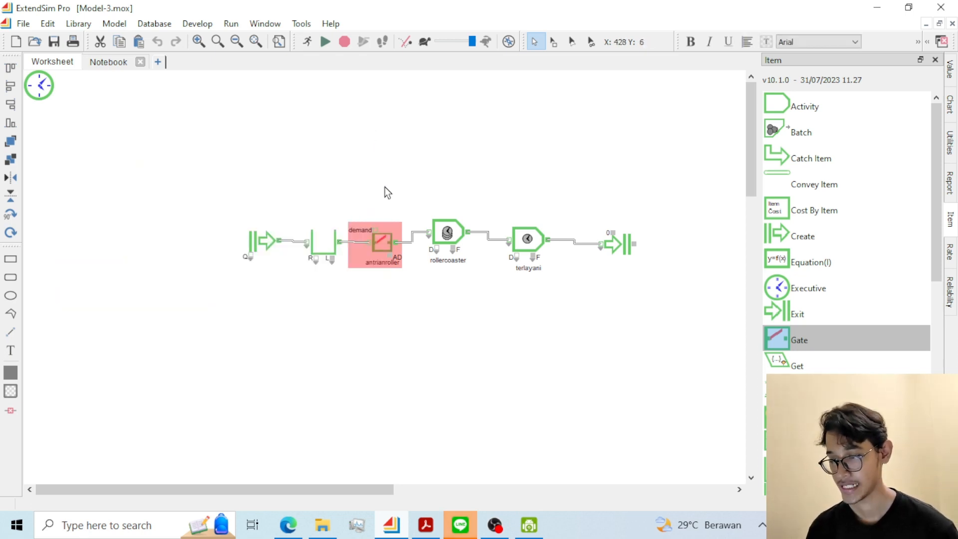
{"action": "left_click", "coordinate": [385, 190]}
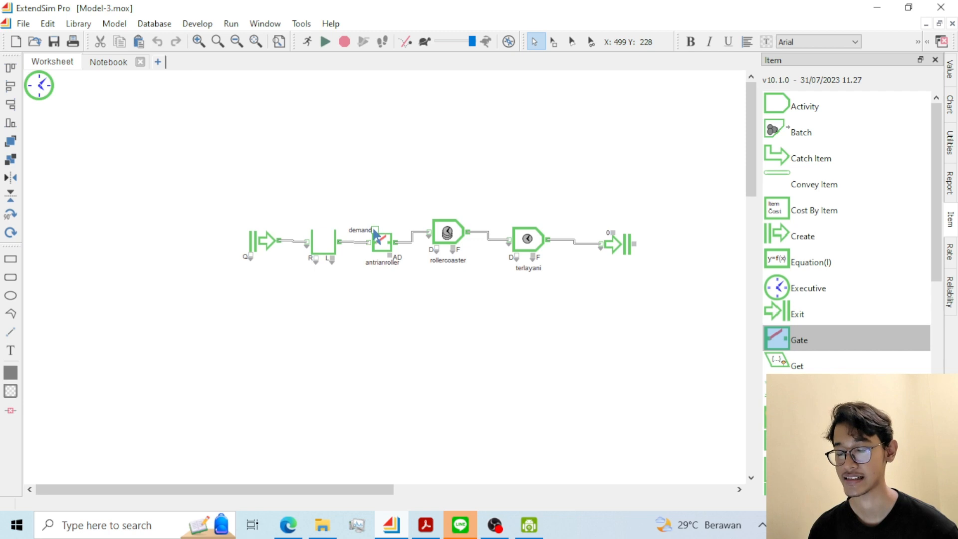
Set the Gate's type to conditional gating with values and recheck its settings.
{"action": "double_click", "coordinate": [388, 247]}
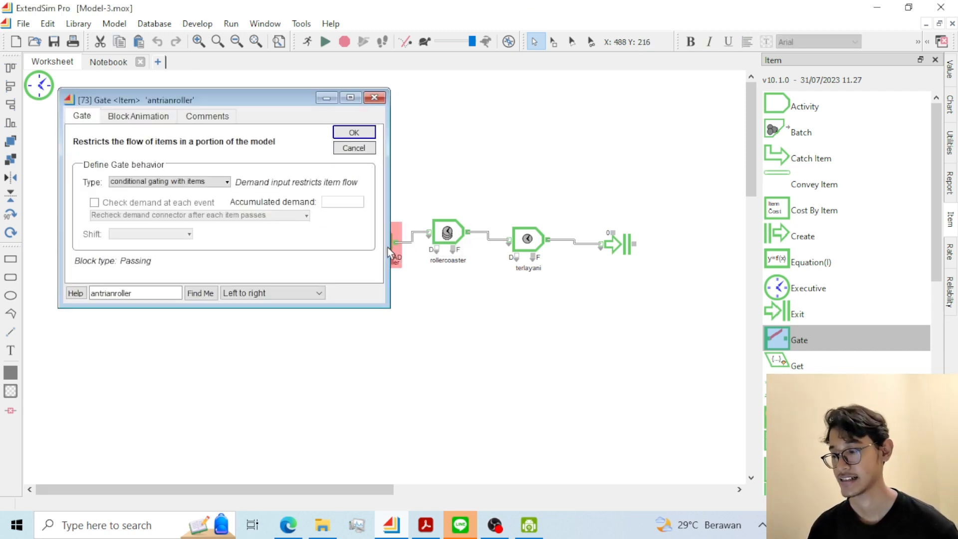
{"action": "left_click", "coordinate": [217, 183]}
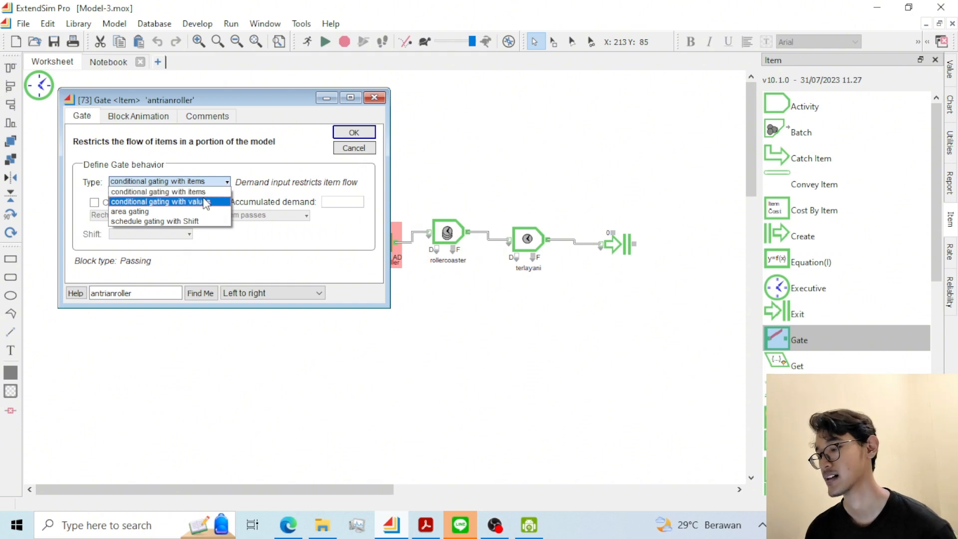
{"action": "left_click", "coordinate": [203, 201]}
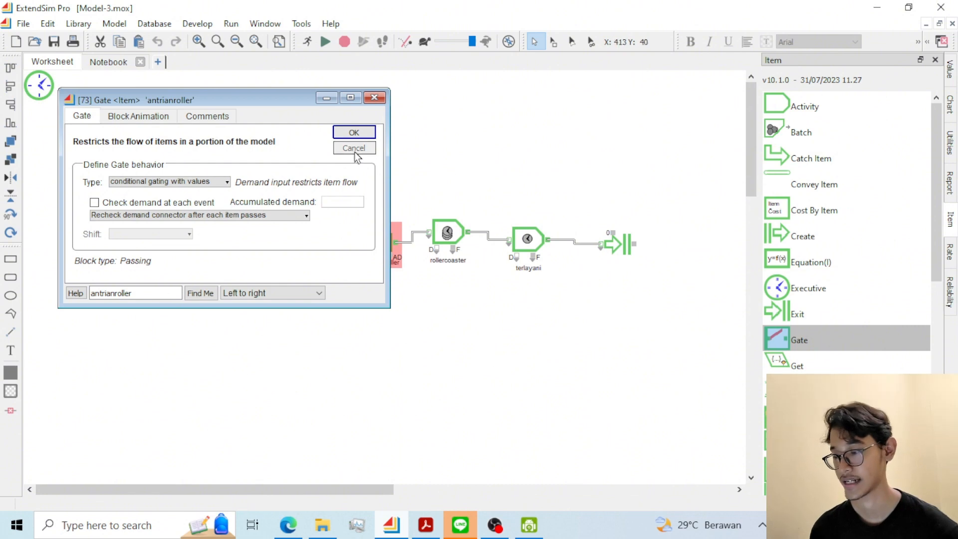
{"action": "left_click", "coordinate": [355, 133]}
{"action": "left_click", "coordinate": [441, 150]}
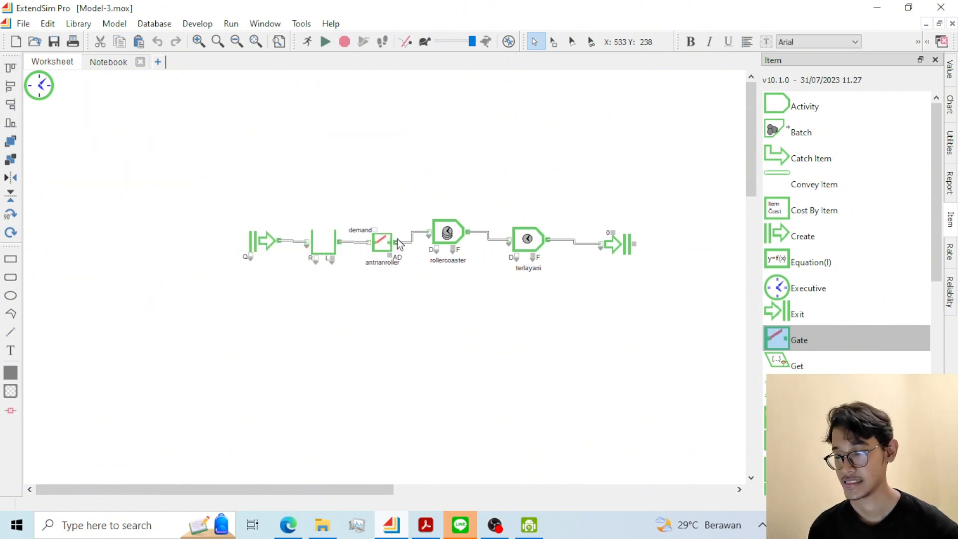
{"action": "double_click", "coordinate": [378, 242]}
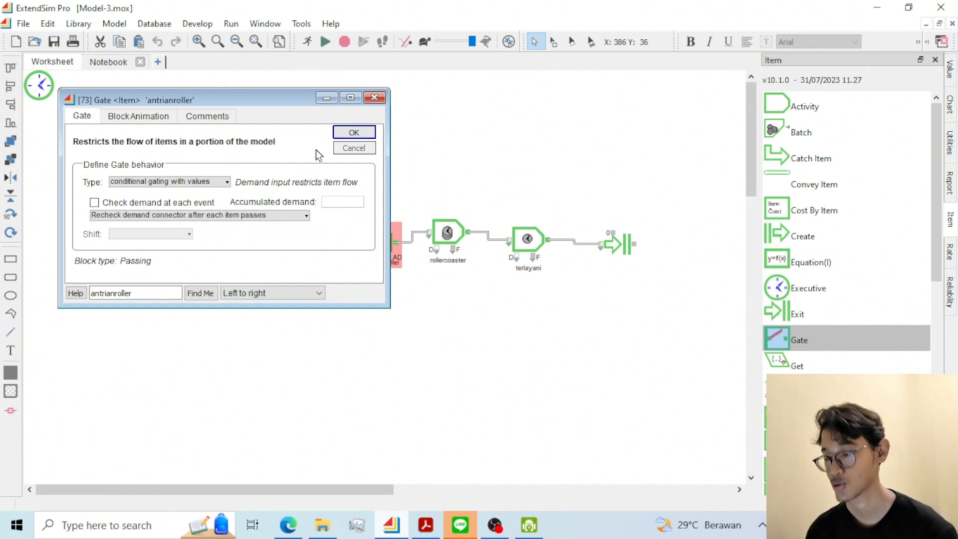
{"action": "left_click", "coordinate": [357, 133]}
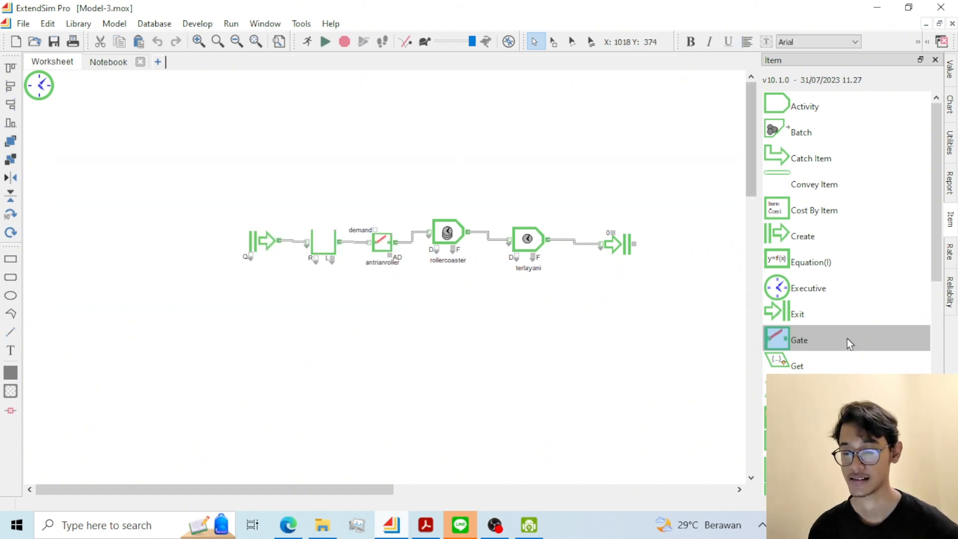
Add a Decision block below the Queue and connect the Queue's length output L to its A input.
{"action": "scroll", "coordinate": [851, 320], "scroll_direction": "down", "scroll_amount": 5}
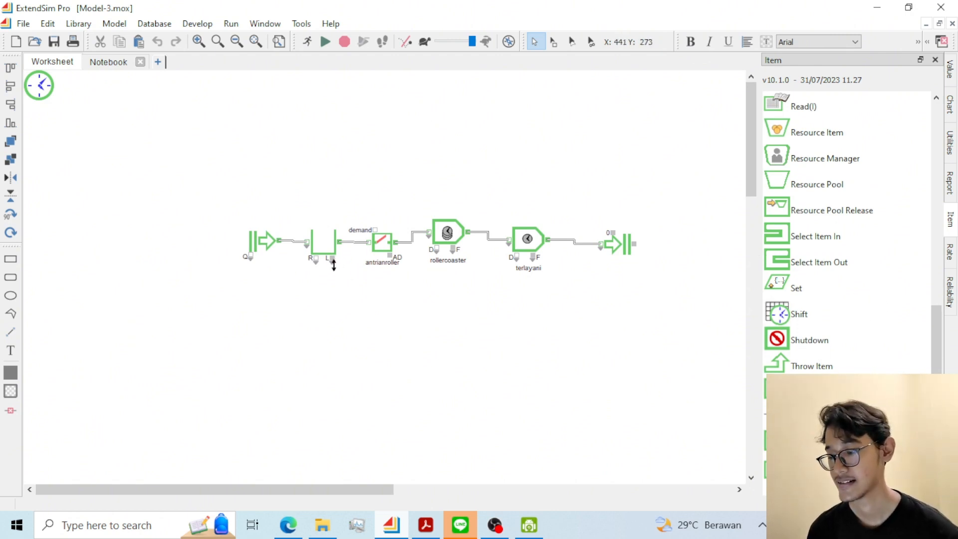
{"action": "mouse_move", "coordinate": [334, 265]}
{"action": "left_mouse_down"}
{"action": "mouse_move", "coordinate": [331, 274]}
{"action": "mouse_move", "coordinate": [343, 274]}
{"action": "mouse_move", "coordinate": [347, 262]}
{"action": "mouse_move", "coordinate": [355, 358]}
{"action": "mouse_move", "coordinate": [331, 261]}
{"action": "left_mouse_up"}
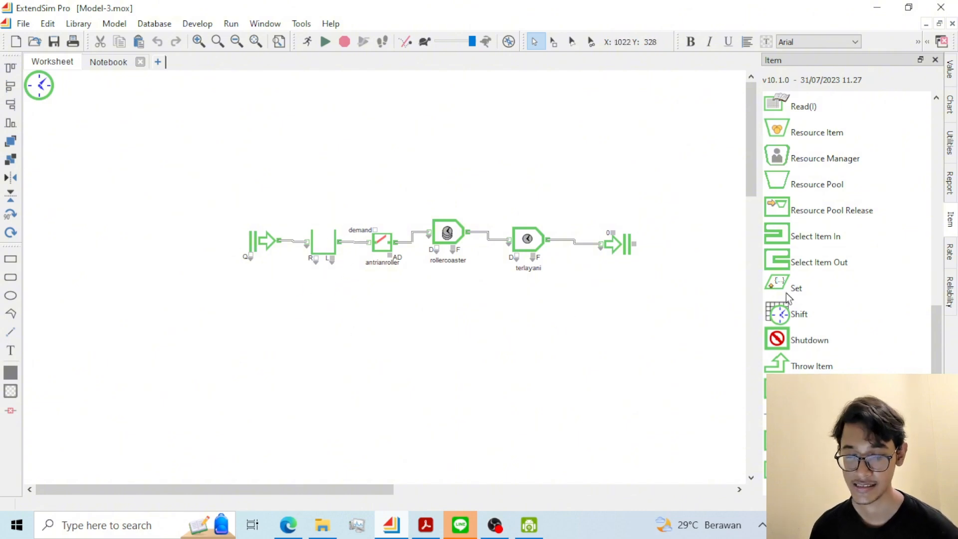
{"action": "left_click", "coordinate": [953, 70]}
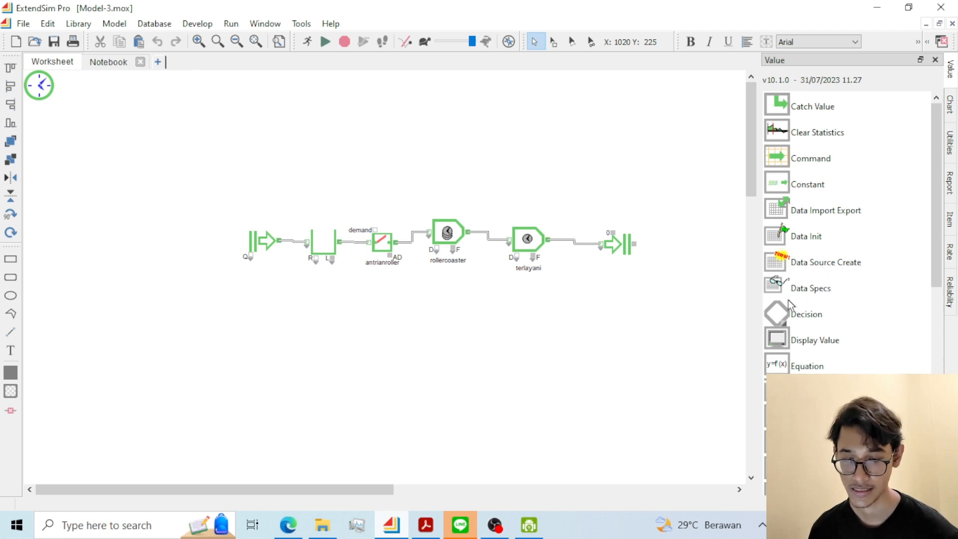
{"action": "left_click_drag", "start_coordinate": [788, 304], "coordinate": [347, 295]}
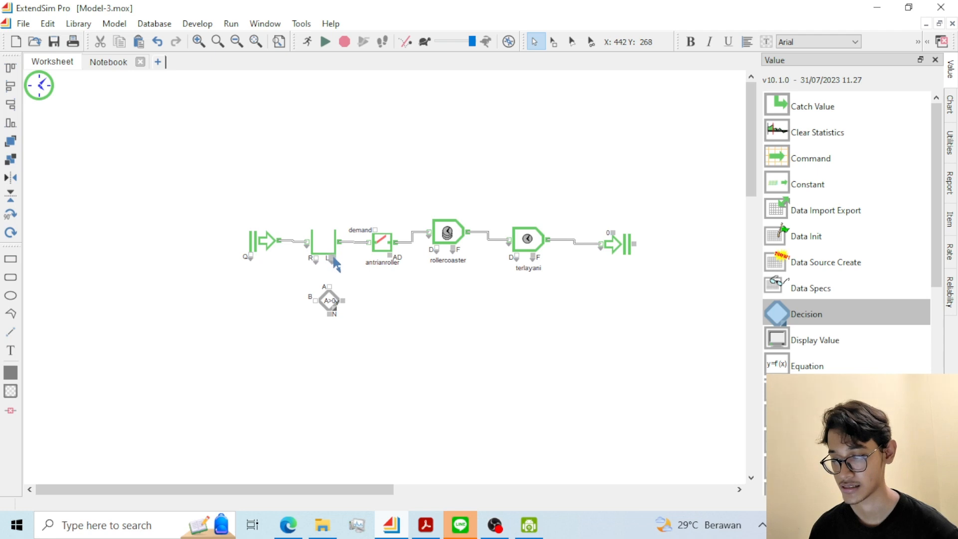
{"action": "left_click_drag", "start_coordinate": [333, 258], "coordinate": [329, 287]}
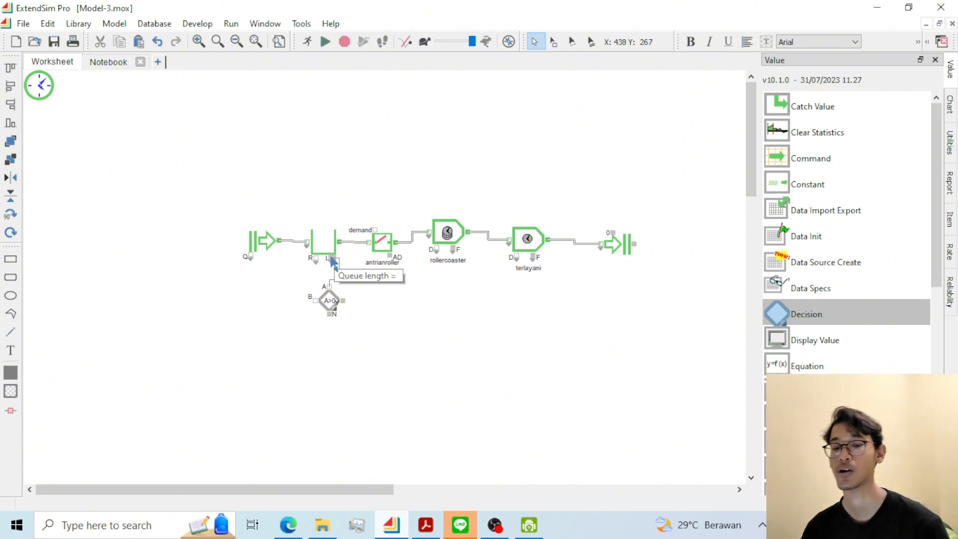
{"action": "left_click_drag", "start_coordinate": [333, 262], "coordinate": [344, 353]}
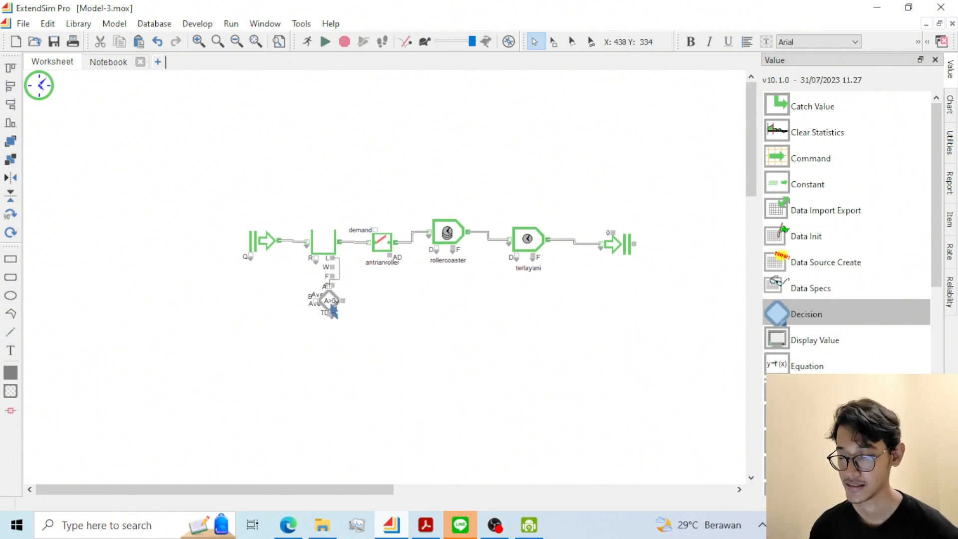
{"action": "left_click_drag", "start_coordinate": [333, 307], "coordinate": [391, 312]}
{"action": "key", "text": "Escape"}
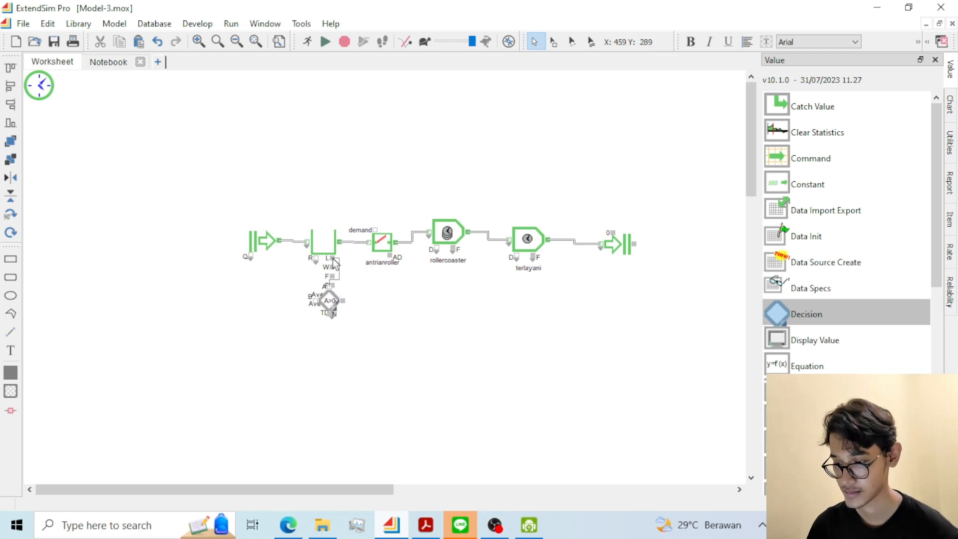
{"action": "left_click", "coordinate": [334, 244]}
{"action": "left_click_drag", "start_coordinate": [334, 244], "coordinate": [323, 158]}
{"action": "left_click", "coordinate": [382, 161]}
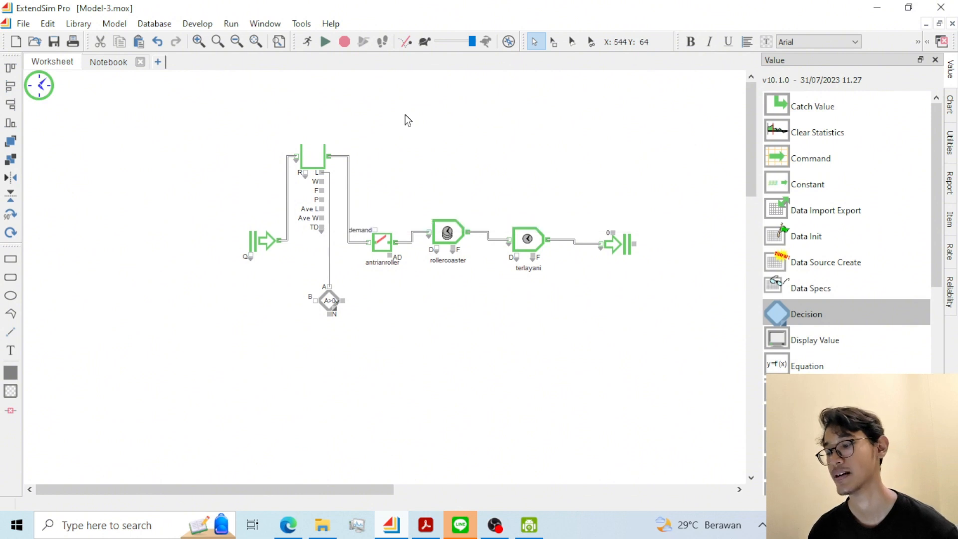
{"action": "left_click", "coordinate": [313, 158]}
{"action": "left_click_drag", "start_coordinate": [312, 153], "coordinate": [314, 159]}
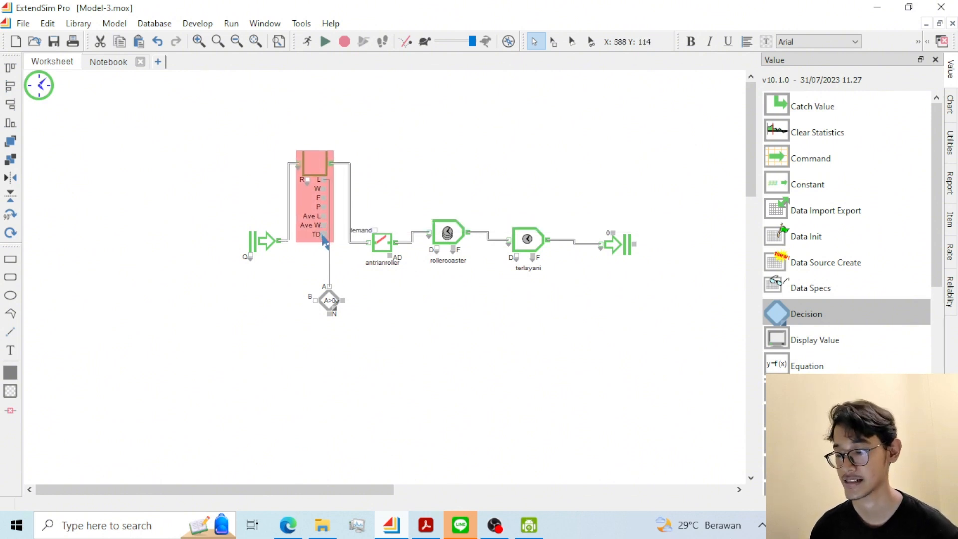
{"action": "mouse_move", "coordinate": [325, 239]}
{"action": "left_mouse_down"}
{"action": "mouse_move", "coordinate": [330, 130]}
{"action": "mouse_move", "coordinate": [321, 235]}
{"action": "left_mouse_up"}
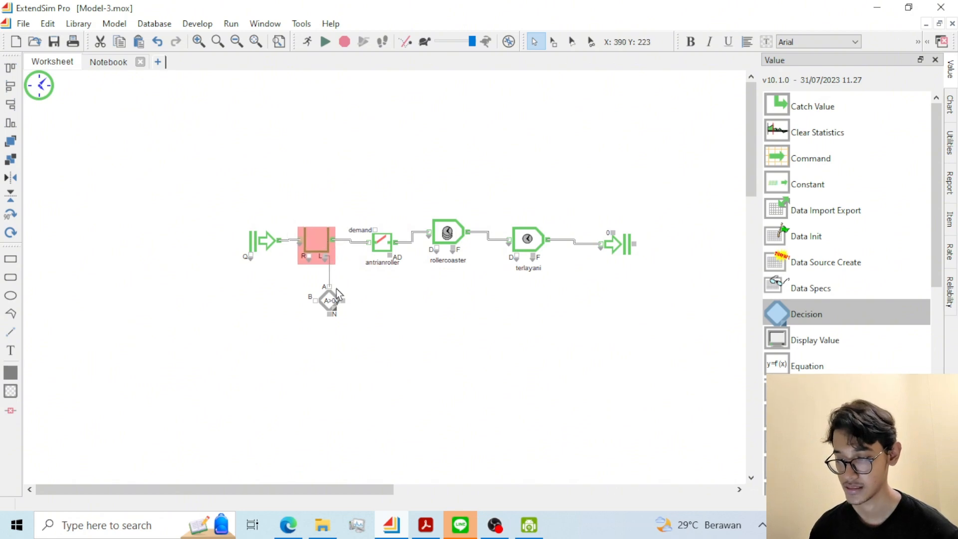
Set the Decision block below the Queue to output true when A >= B, with B set to 5.
{"action": "double_click", "coordinate": [326, 303]}
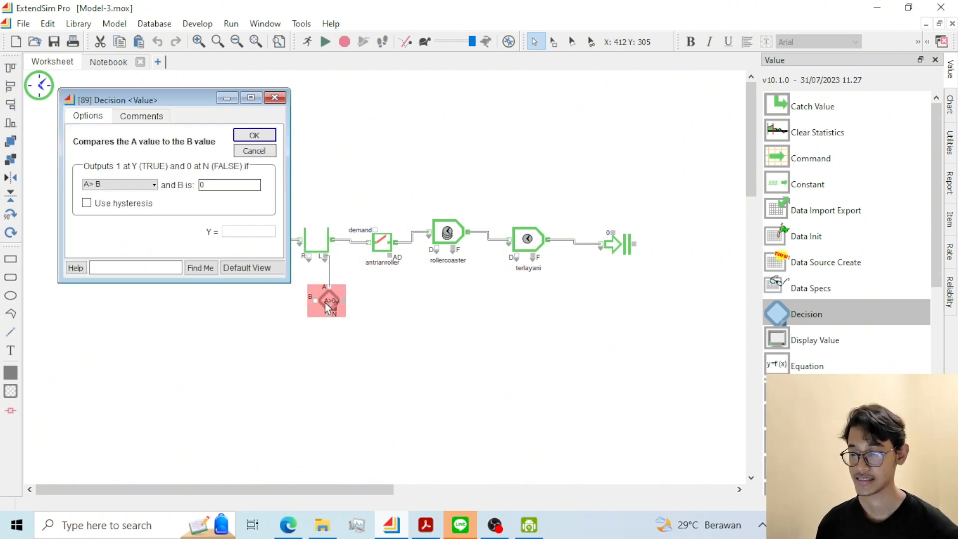
{"action": "left_click", "coordinate": [142, 184]}
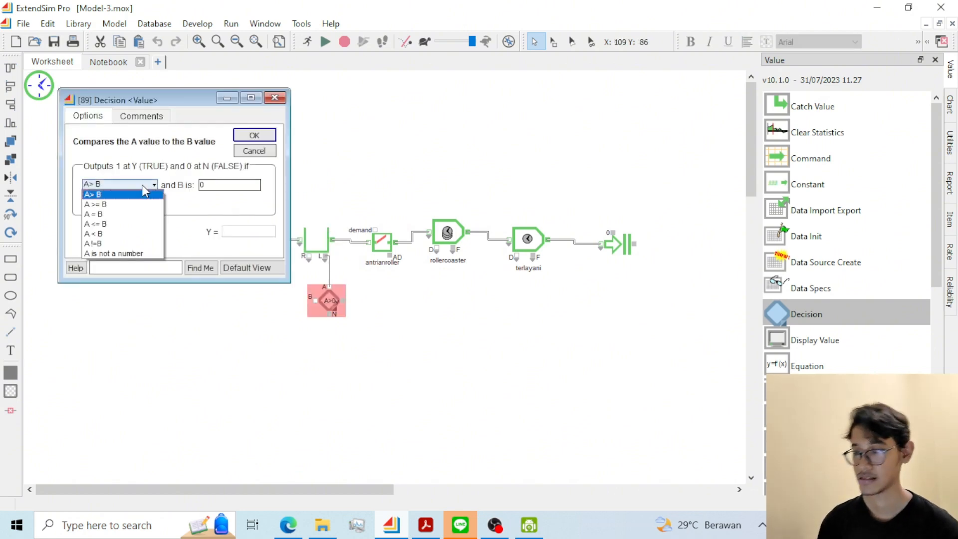
{"action": "left_click", "coordinate": [134, 214]}
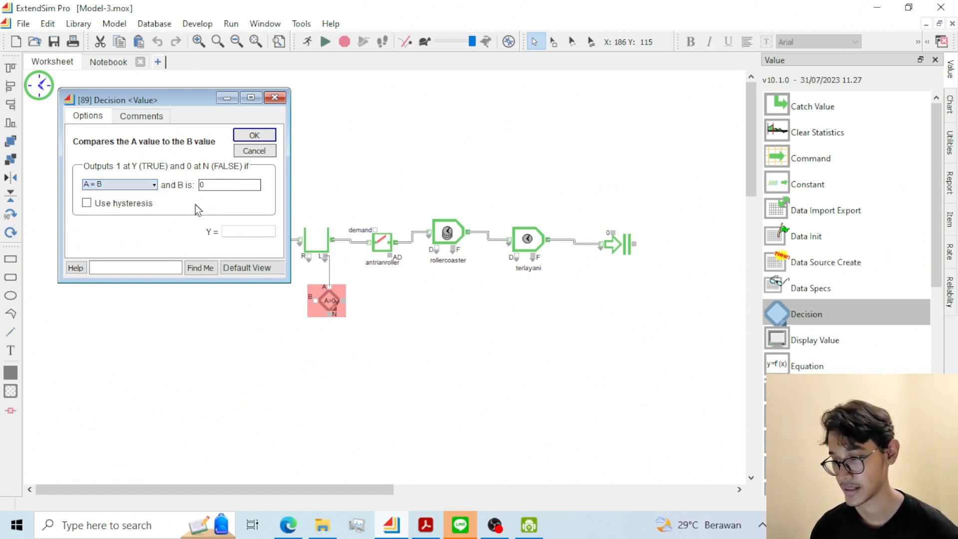
{"action": "left_click", "coordinate": [114, 186]}
{"action": "left_click", "coordinate": [114, 225]}
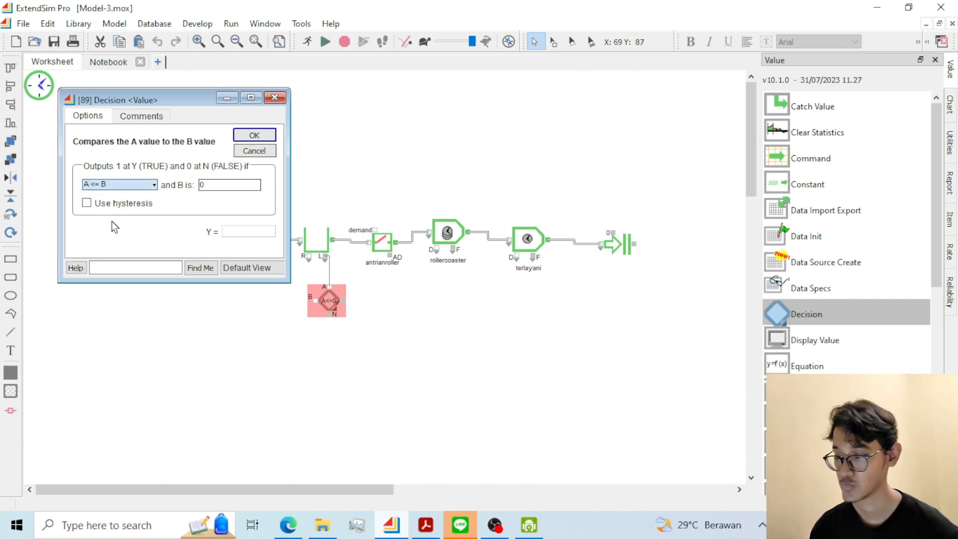
{"action": "left_click", "coordinate": [231, 185]}
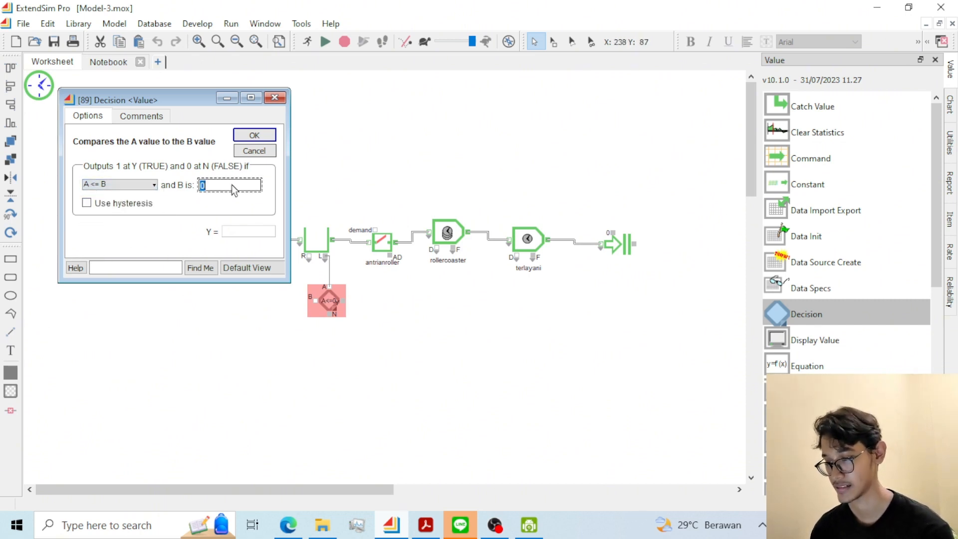
{"action": "type", "text": "5"}
{"action": "left_click", "coordinate": [150, 184]}
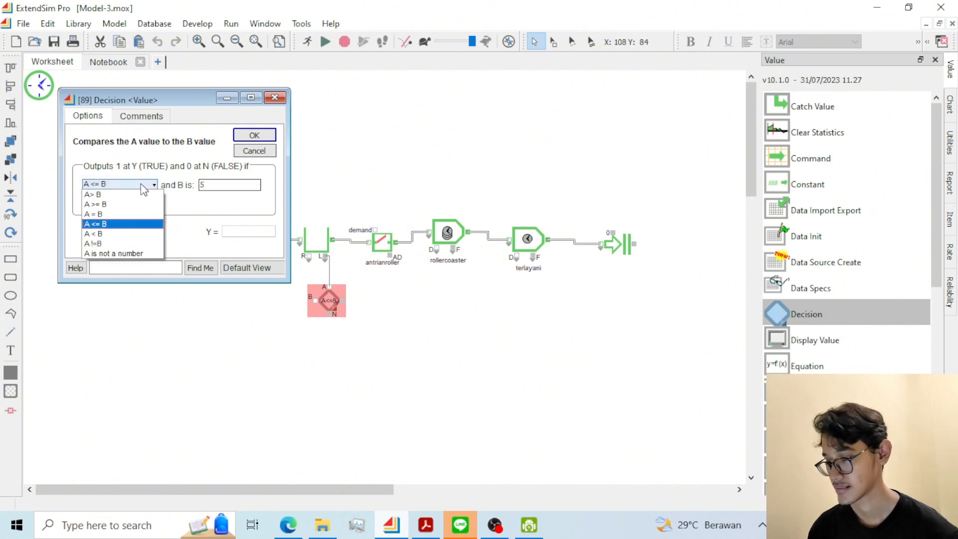
{"action": "left_click", "coordinate": [137, 201]}
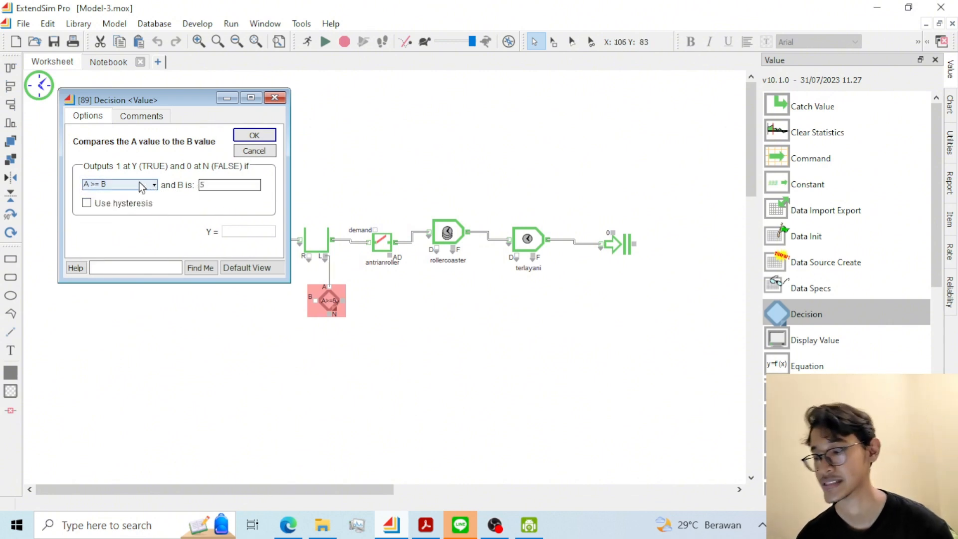
{"action": "left_click", "coordinate": [255, 136]}
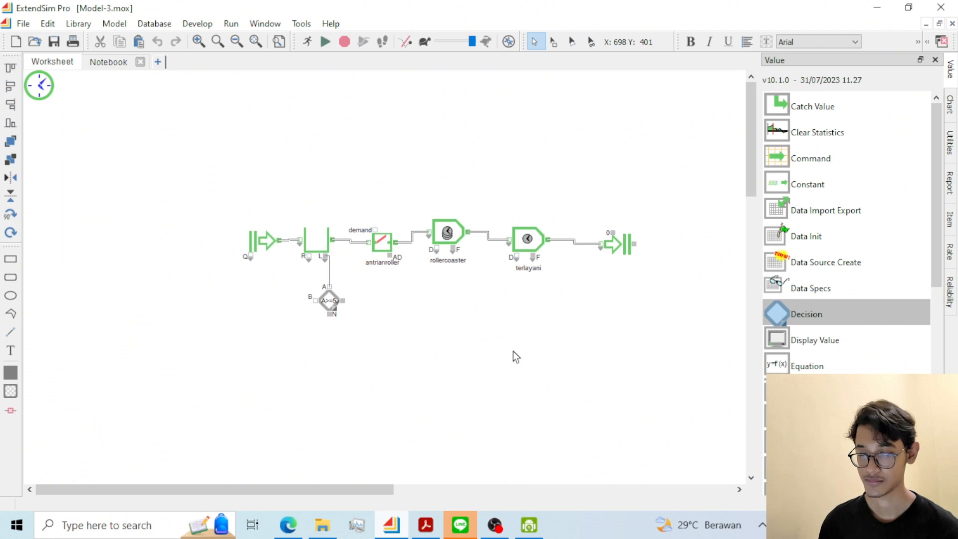
Add a second Decision block below the rollercoaster Activity and connect the Activity's length output L to its A input.
{"action": "left_click_drag", "start_coordinate": [776, 311], "coordinate": [505, 309]}
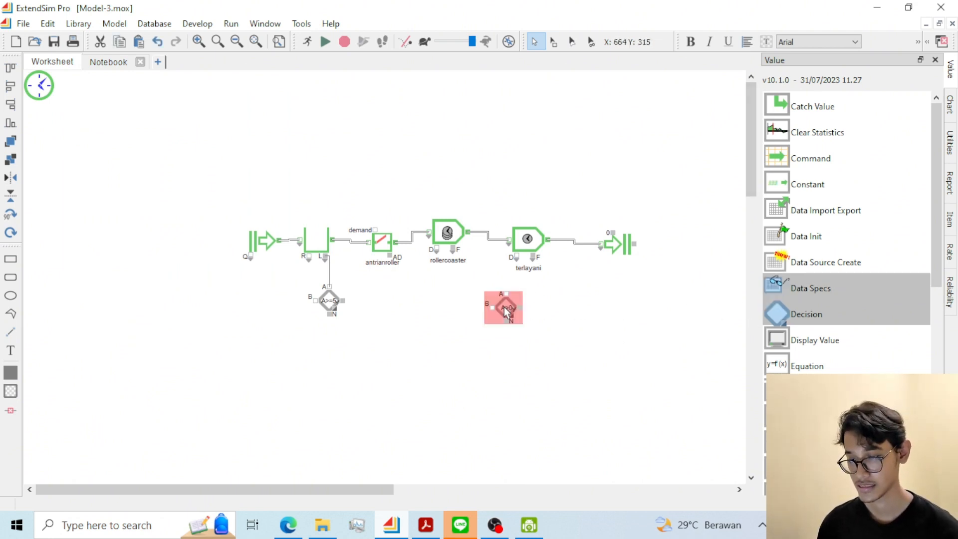
{"action": "left_click", "coordinate": [518, 317]}
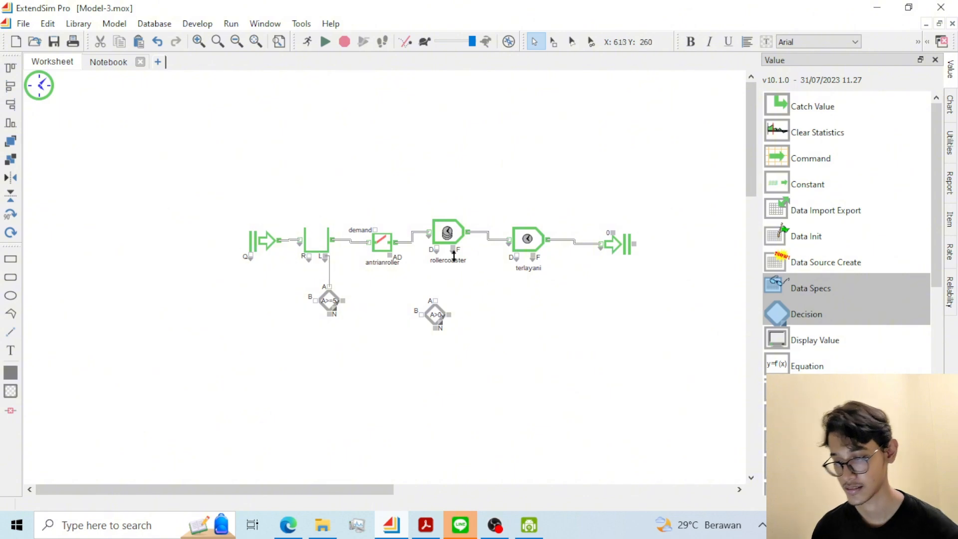
{"action": "left_click_drag", "start_coordinate": [454, 254], "coordinate": [451, 318]}
{"action": "left_click", "coordinate": [513, 311]}
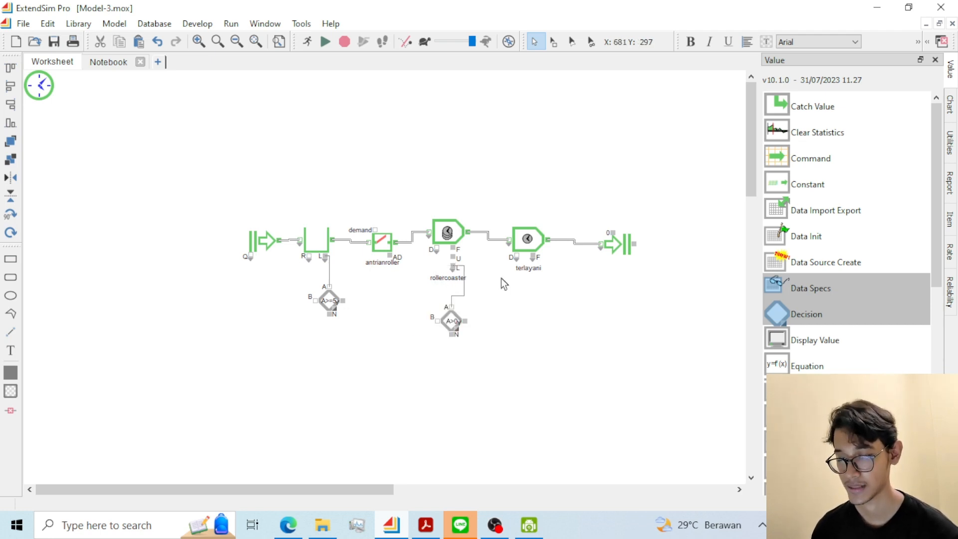
Set the second Decision block's comparison to A = B and align it directly below the rollercoaster's L connector.
{"action": "double_click", "coordinate": [451, 324]}
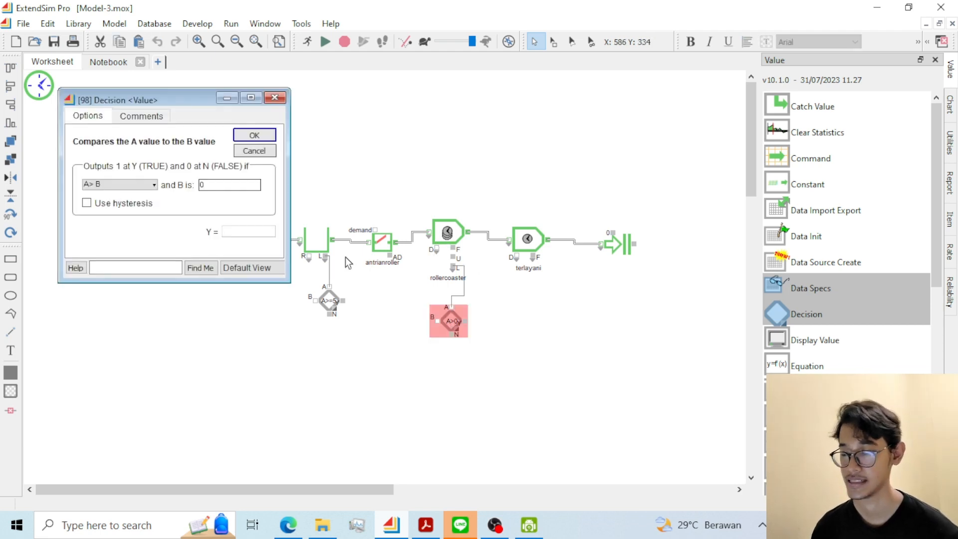
{"action": "left_click", "coordinate": [122, 184]}
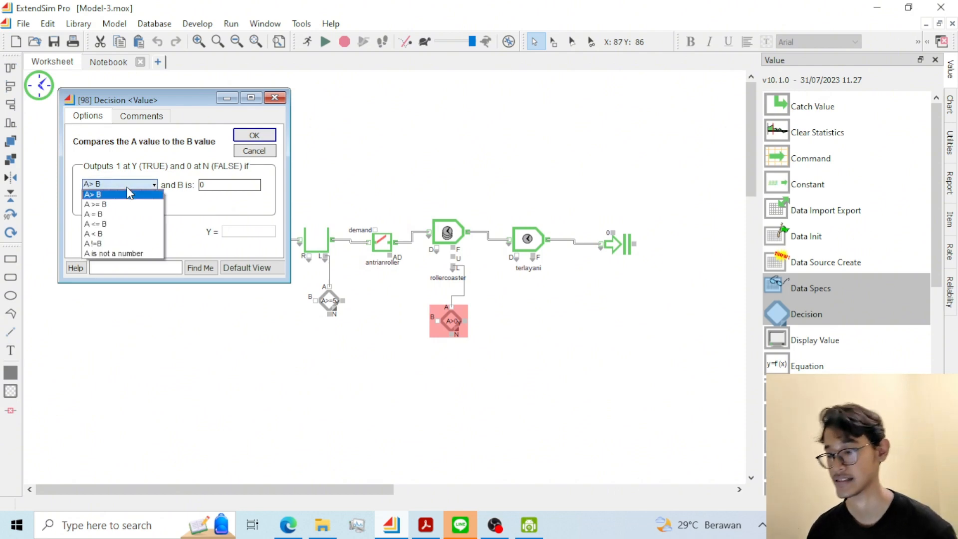
{"action": "left_click", "coordinate": [137, 212]}
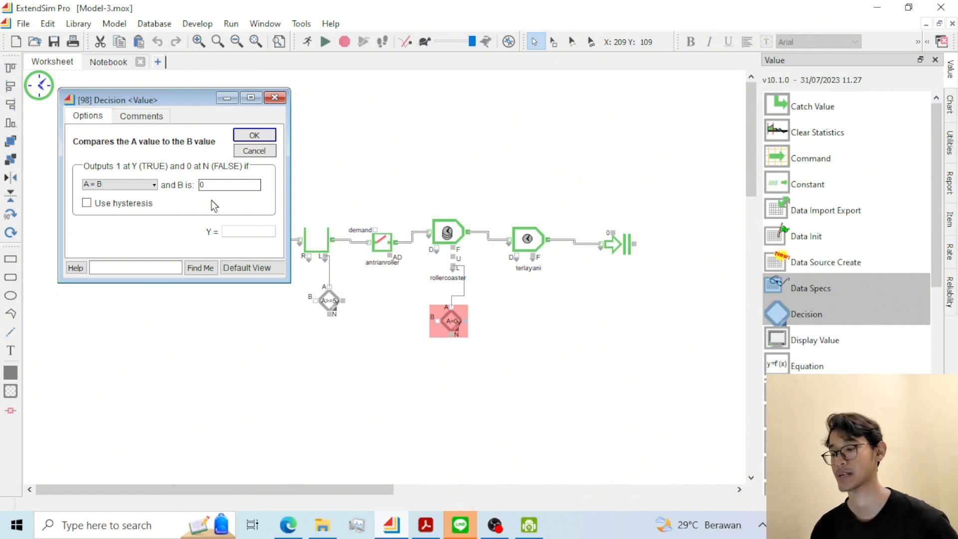
{"action": "left_click", "coordinate": [248, 135]}
{"action": "left_click", "coordinate": [603, 345]}
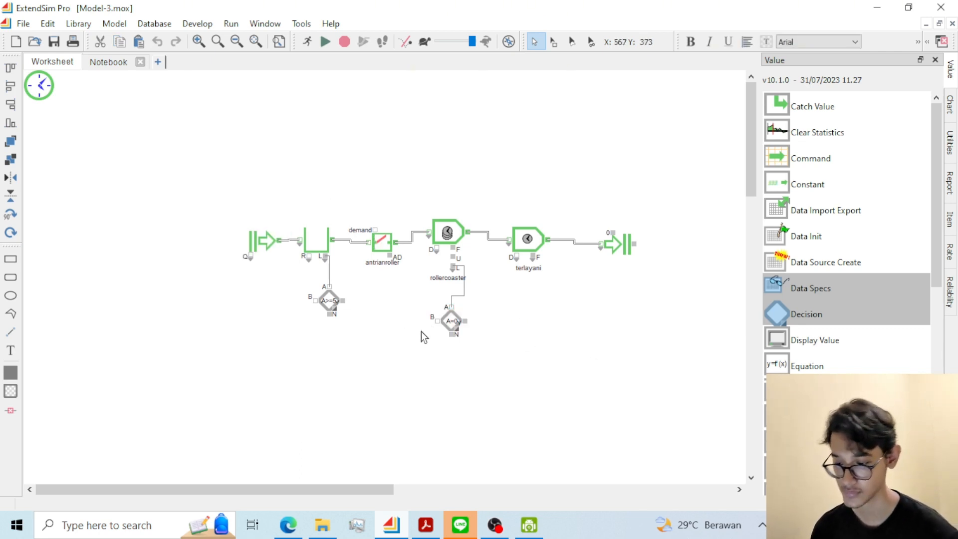
{"action": "left_click_drag", "start_coordinate": [450, 313], "coordinate": [454, 305]}
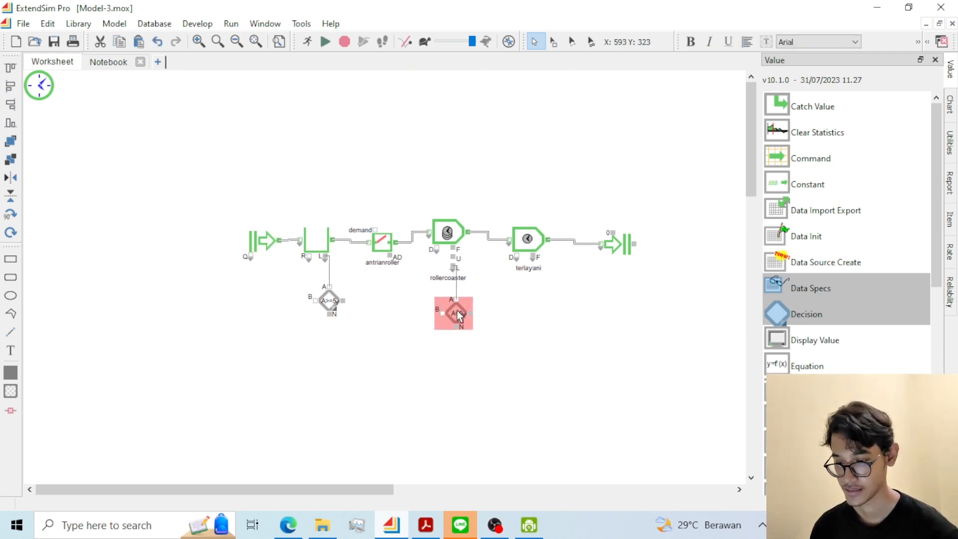
Add the text label "udah5orang?" on the empty worksheet area below the terlayani Activity.
{"action": "left_click", "coordinate": [530, 308]}
{"action": "double_click", "coordinate": [526, 310]}
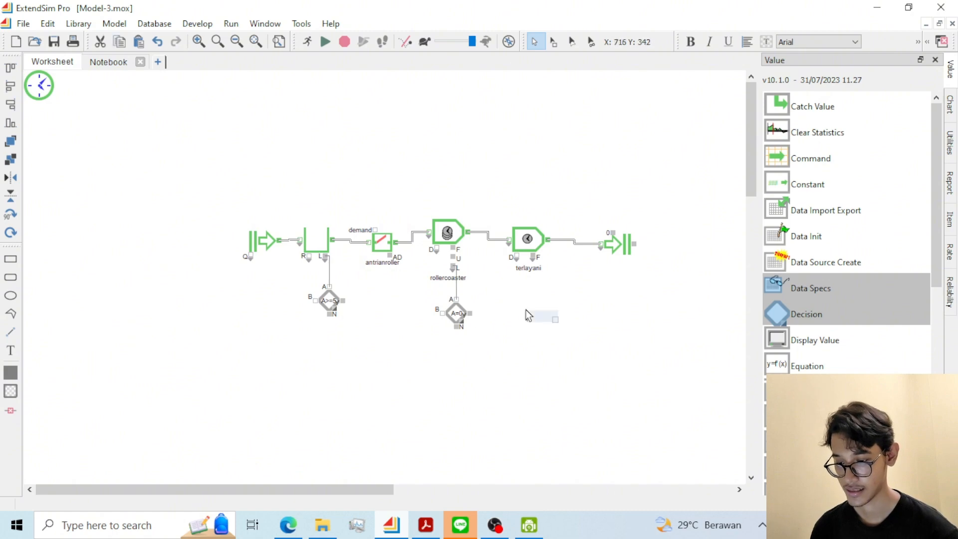
{"action": "type", "text": "jumlah"}
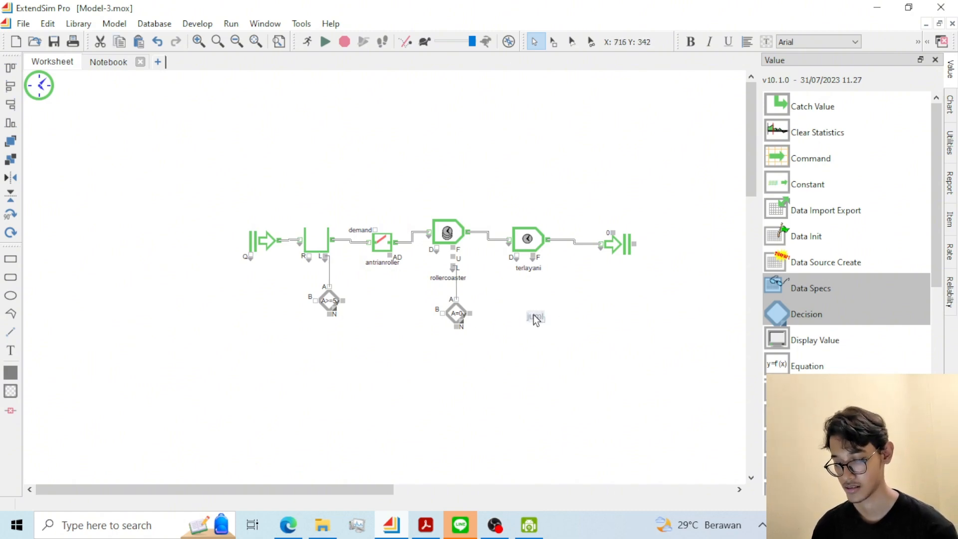
{"action": "type", "text": "antria"}
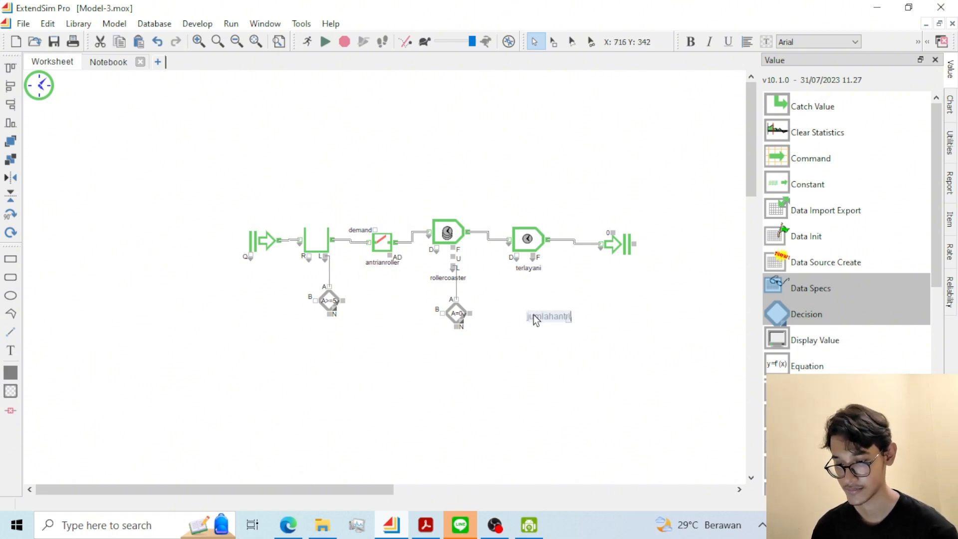
{"action": "key", "text": "BackSpace"}
{"action": "key", "text": "BackSpace"}
{"action": "key", "text": "BackSpace"}
{"action": "key", "text": "BackSpace"}
{"action": "key", "text": "BackSpace"}
{"action": "key", "text": "BackSpace"}
{"action": "key", "text": "BackSpace"}
{"action": "key", "text": "BackSpace"}
{"action": "key", "text": "BackSpace"}
{"action": "key", "text": "BackSpace"}
{"action": "key", "text": "BackSpace"}
{"action": "key", "text": "BackSpace"}
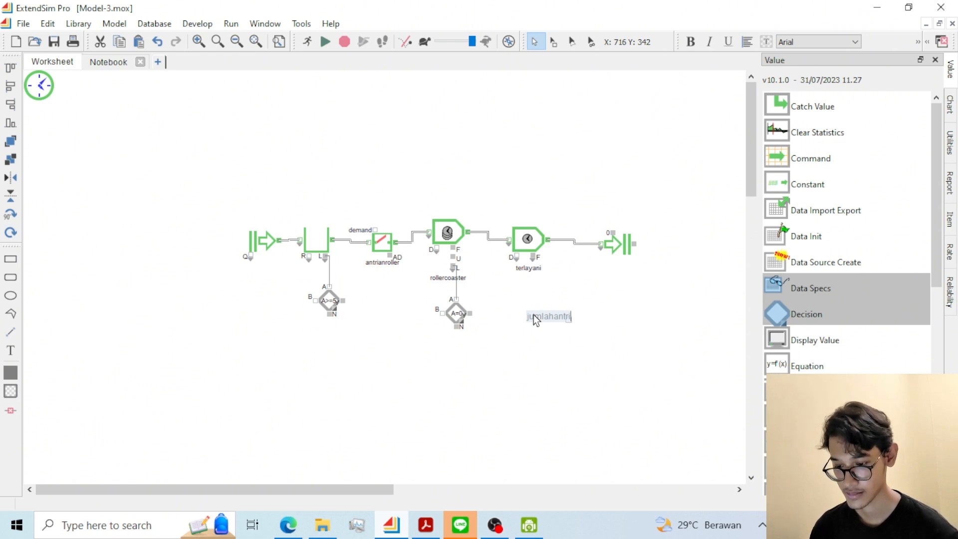
{"action": "type", "text": "udah"}
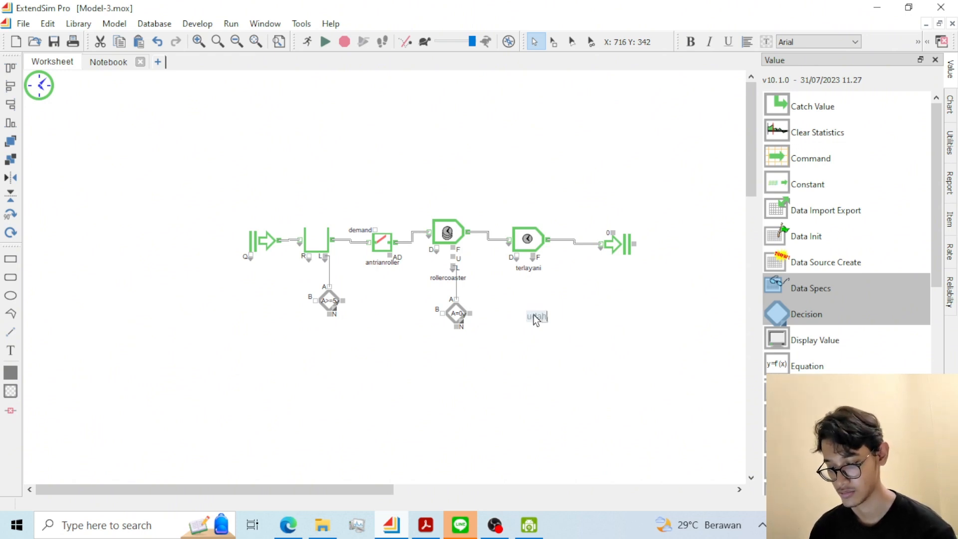
{"action": "type", "text": "5orang"}
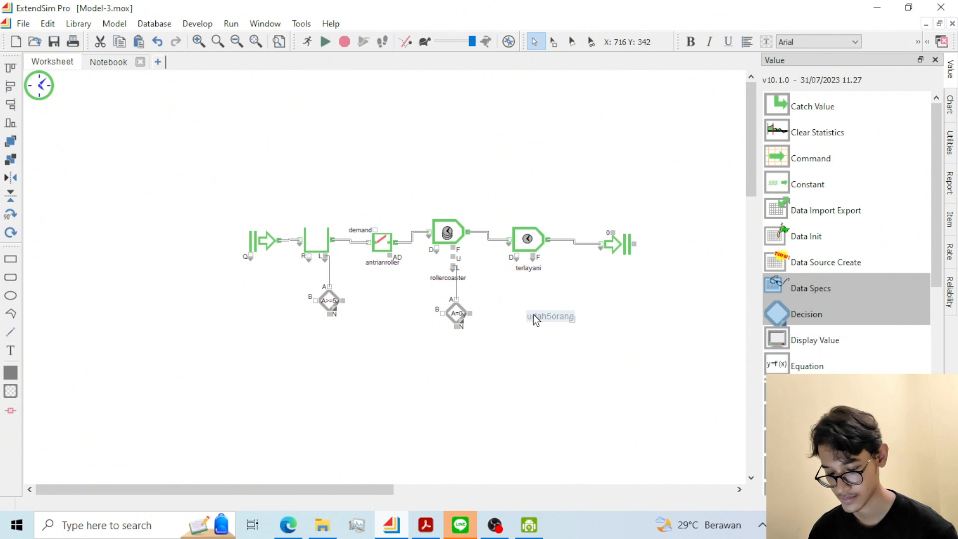
{"action": "type", "text": "?"}
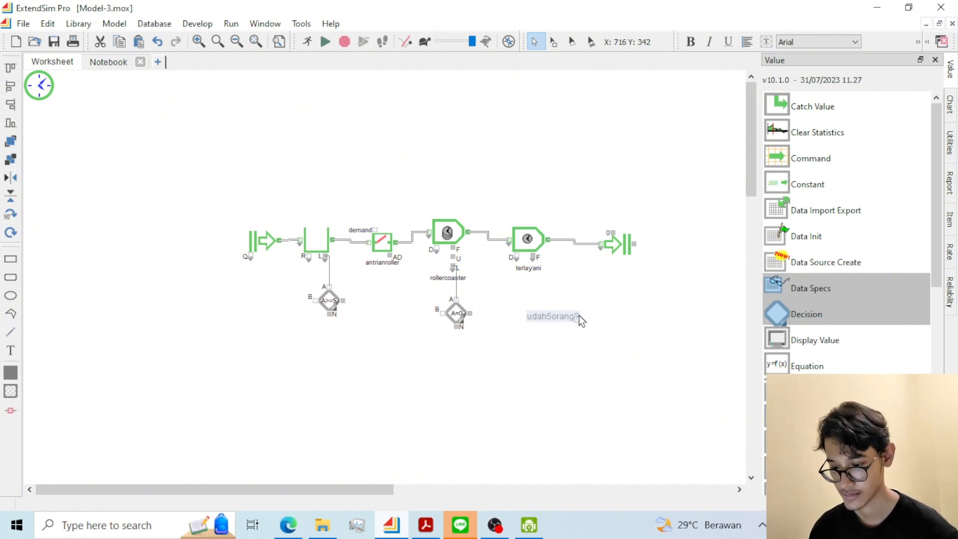
Connect the "udah5orang?" label to the first Decision block's Y output and place a copy of it above the Create block.
{"action": "left_click_drag", "start_coordinate": [558, 317], "coordinate": [412, 307]}
{"action": "left_click", "coordinate": [390, 305]}
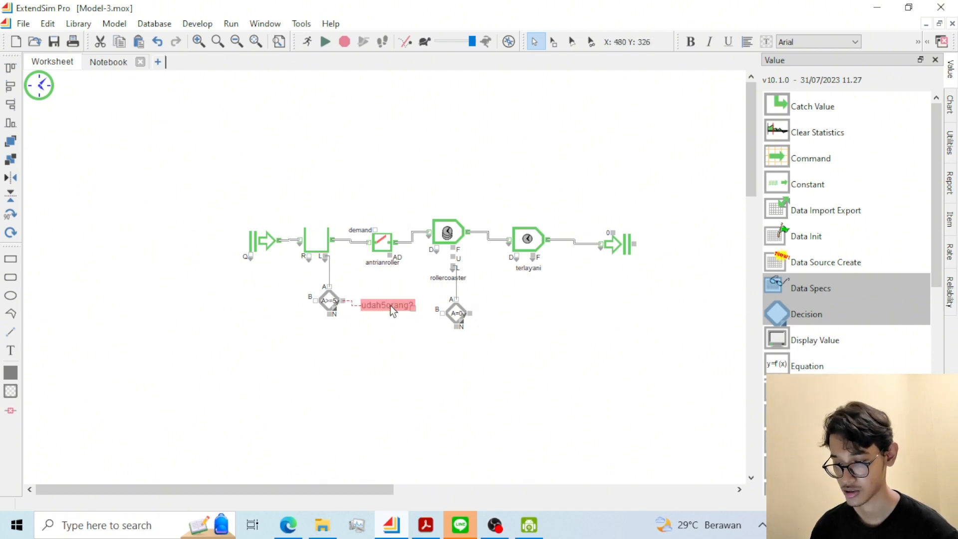
{"action": "left_click_drag", "start_coordinate": [390, 305], "coordinate": [266, 180]}
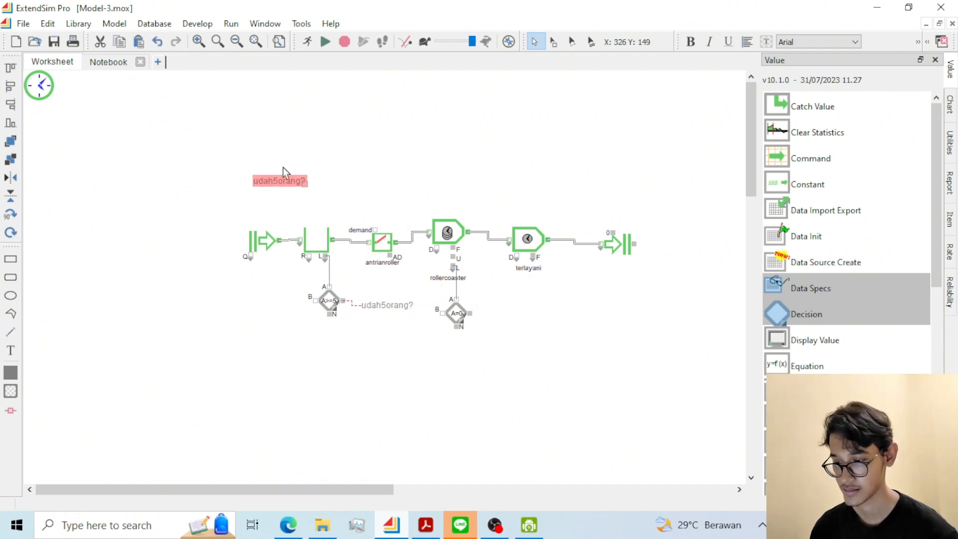
Add the text label "apakahberoperasi?" and connect it to the Y output of the second Decision block below the rollercoaster Activity.
{"action": "left_click", "coordinate": [283, 167]}
{"action": "double_click", "coordinate": [516, 332]}
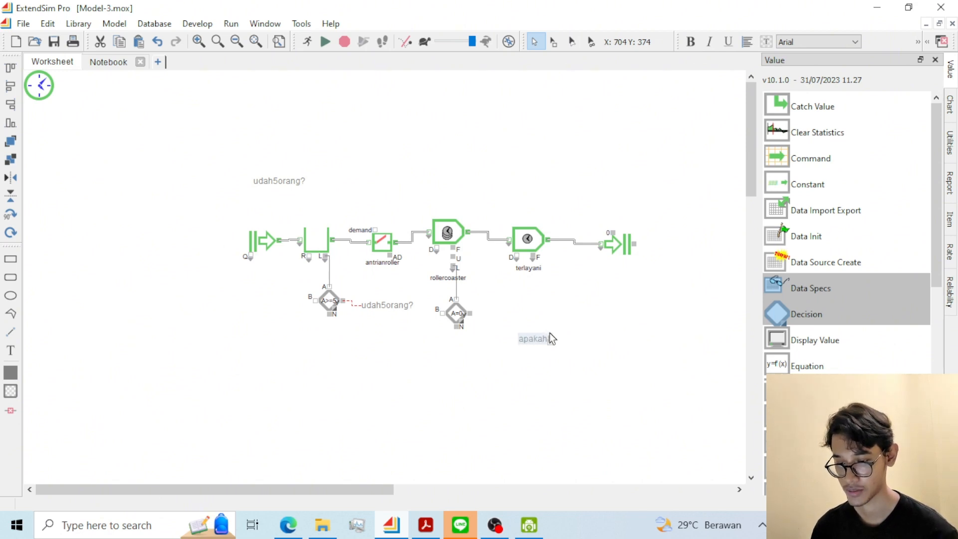
{"action": "type", "text": "apakahberoperasi?"}
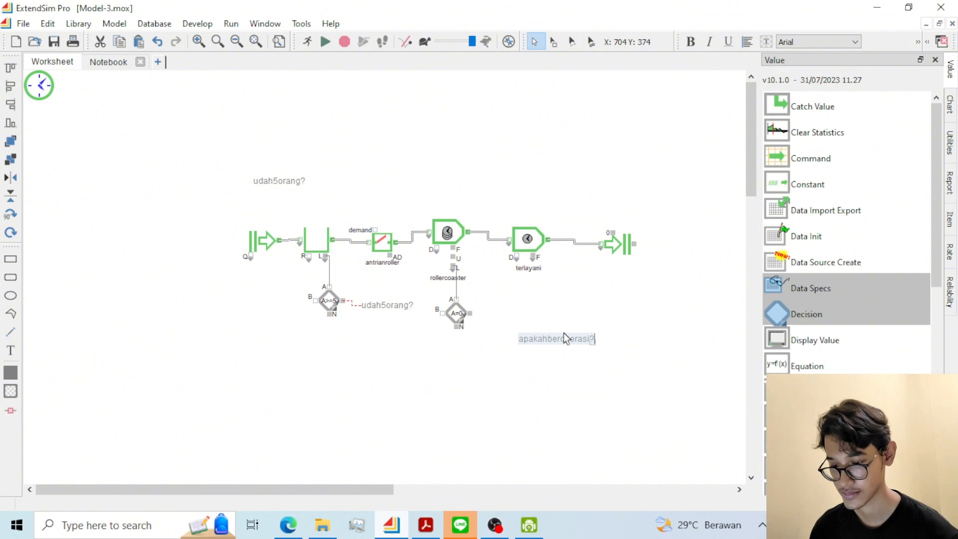
{"action": "left_click", "coordinate": [617, 338]}
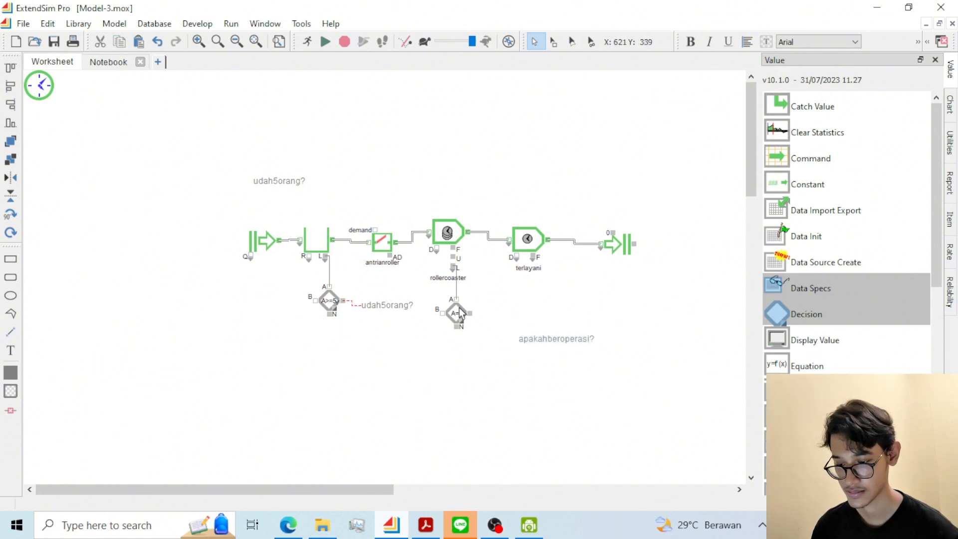
{"action": "left_click_drag", "start_coordinate": [470, 313], "coordinate": [562, 308]}
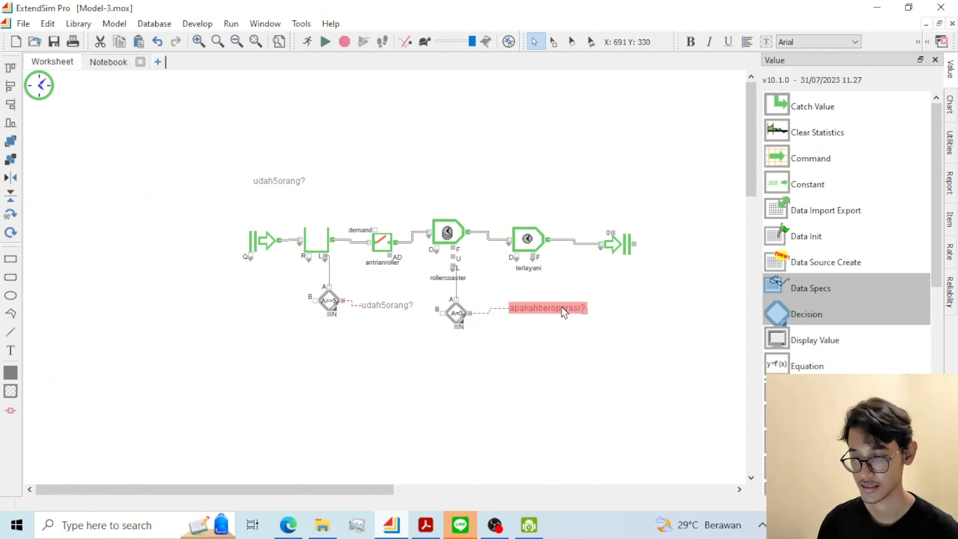
Place a copy of the "apakahberoperasi?" label above the "udah5orang?" label near the Create block.
{"action": "left_click", "coordinate": [312, 145]}
{"action": "key", "text": "ctrl+v"}
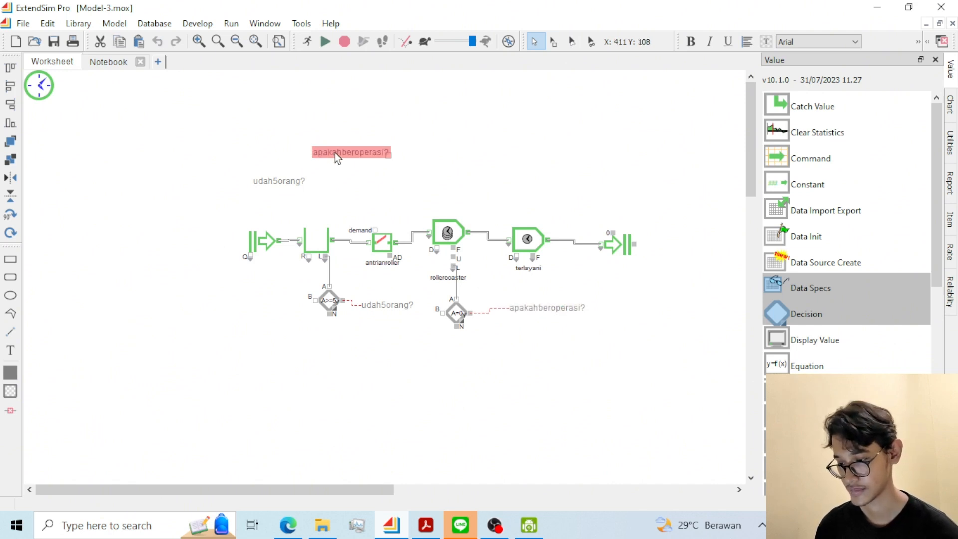
{"action": "left_click_drag", "start_coordinate": [334, 152], "coordinate": [248, 154]}
{"action": "left_click", "coordinate": [392, 177]}
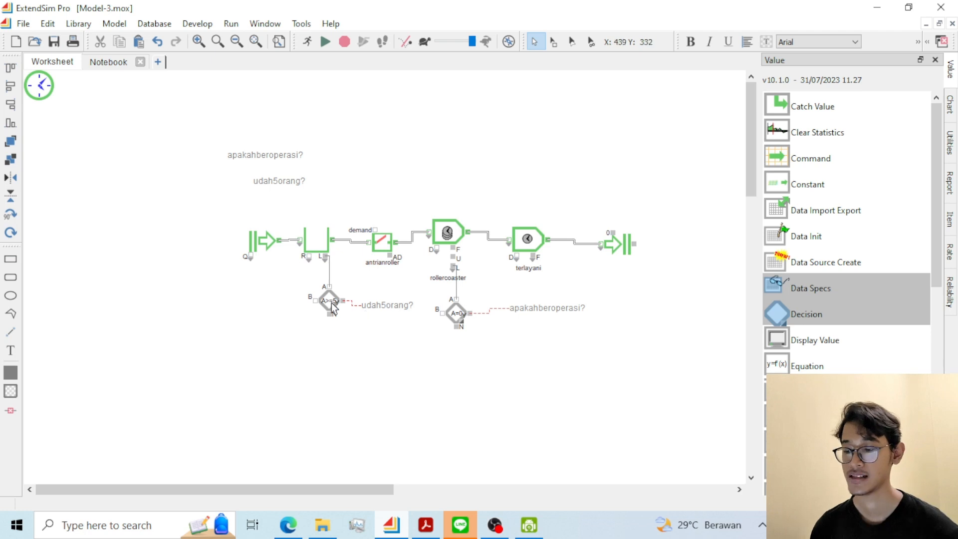
Align the first Decision block under the Queue so its Y output lines up with the "udah5orang?" label.
{"action": "left_click_drag", "start_coordinate": [332, 307], "coordinate": [319, 306]}
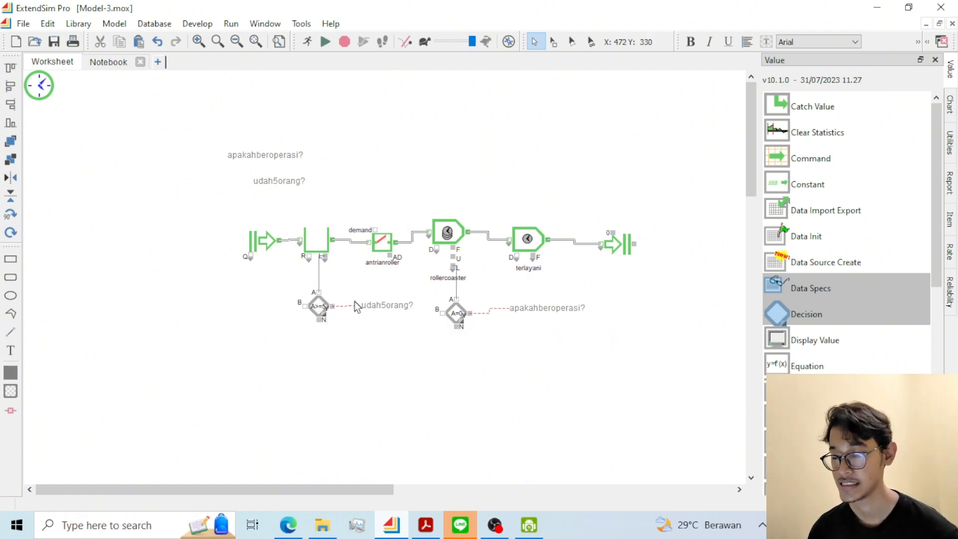
{"action": "left_click", "coordinate": [456, 314]}
{"action": "left_click", "coordinate": [501, 331]}
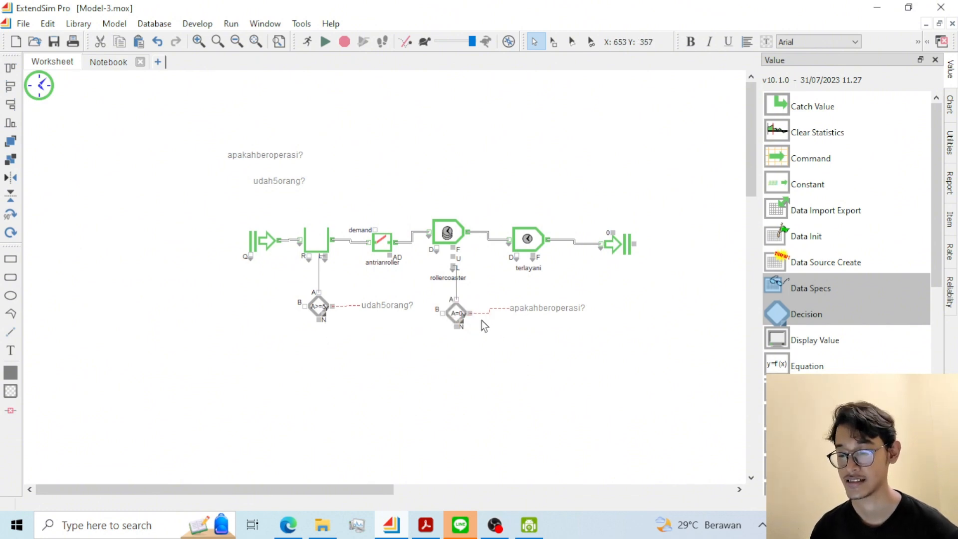
{"action": "mouse_move", "coordinate": [470, 315]}
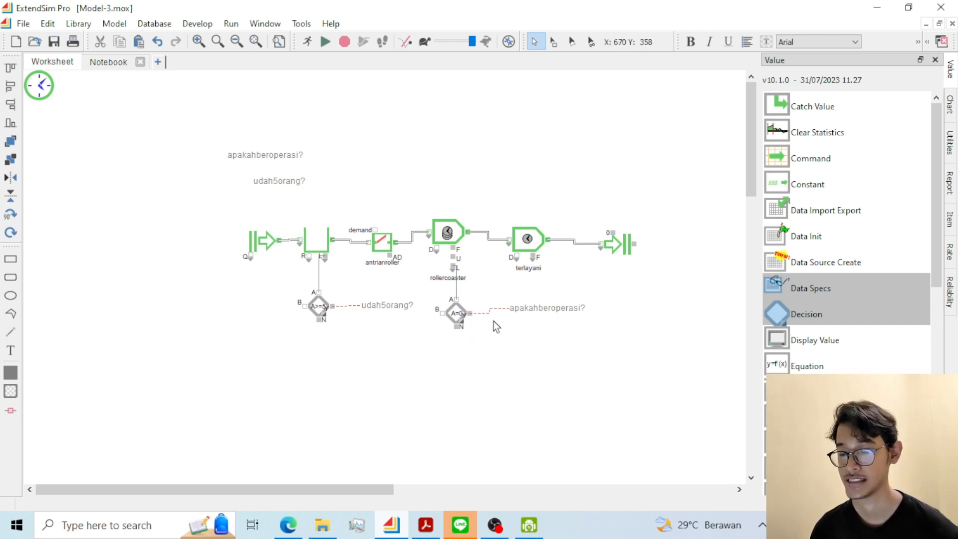
Add a Math block beside the two labels above the Gate and set its function to And.
{"action": "left_click_drag", "start_coordinate": [845, 343], "coordinate": [778, 345]}
{"action": "scroll", "coordinate": [823, 335], "scroll_direction": "down", "scroll_amount": 5}
{"action": "scroll", "coordinate": [802, 335], "scroll_direction": "up", "scroll_amount": 5}
{"action": "scroll", "coordinate": [846, 232], "scroll_direction": "down", "scroll_amount": 5}
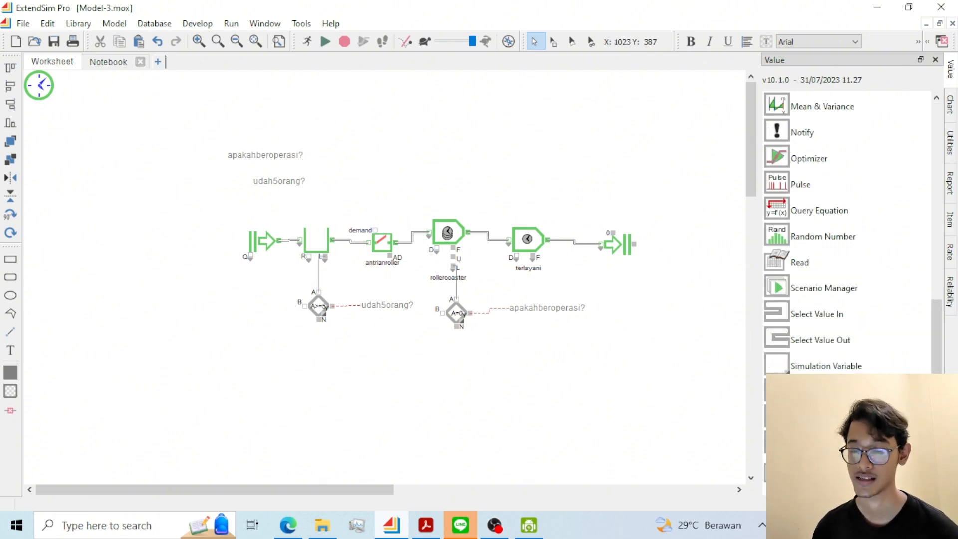
{"action": "scroll", "coordinate": [806, 304], "scroll_direction": "up", "scroll_amount": 5}
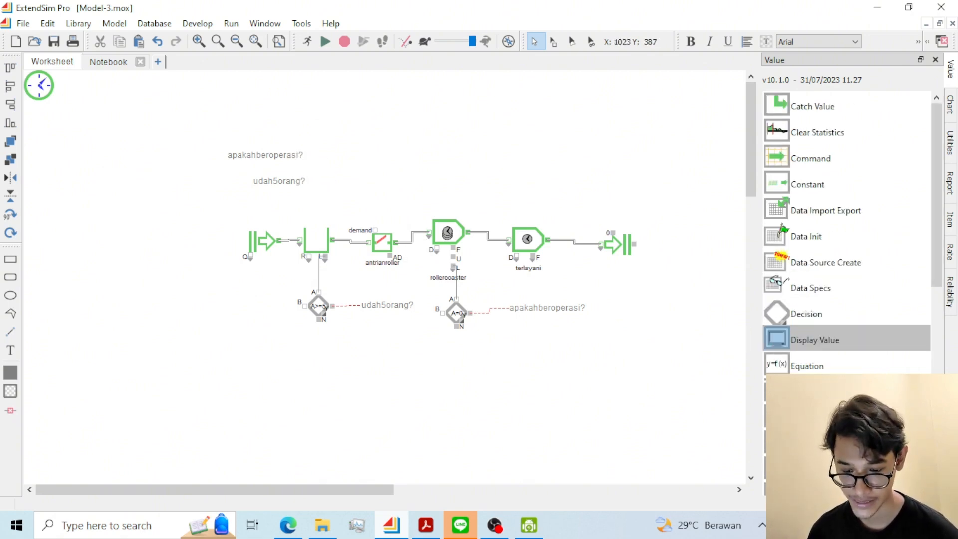
{"action": "left_click_drag", "start_coordinate": [776, 339], "coordinate": [352, 173]}
{"action": "double_click", "coordinate": [352, 172]}
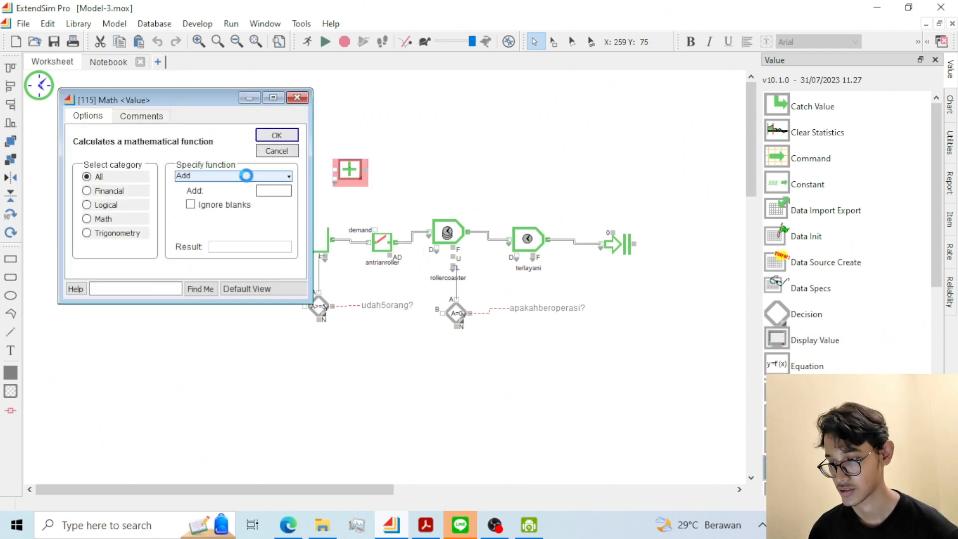
{"action": "left_click", "coordinate": [246, 176]}
{"action": "left_click", "coordinate": [245, 216]}
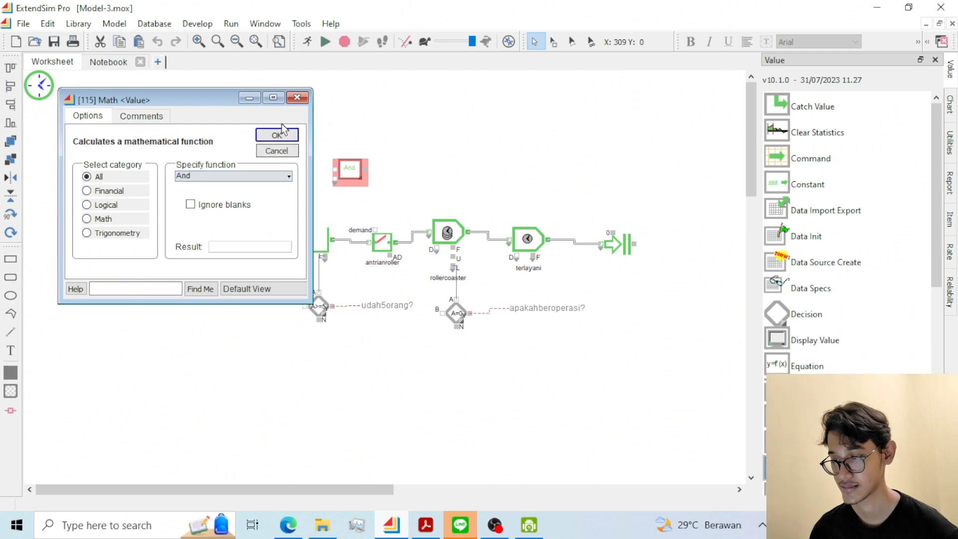
{"action": "left_click", "coordinate": [276, 138]}
{"action": "left_click", "coordinate": [343, 147]}
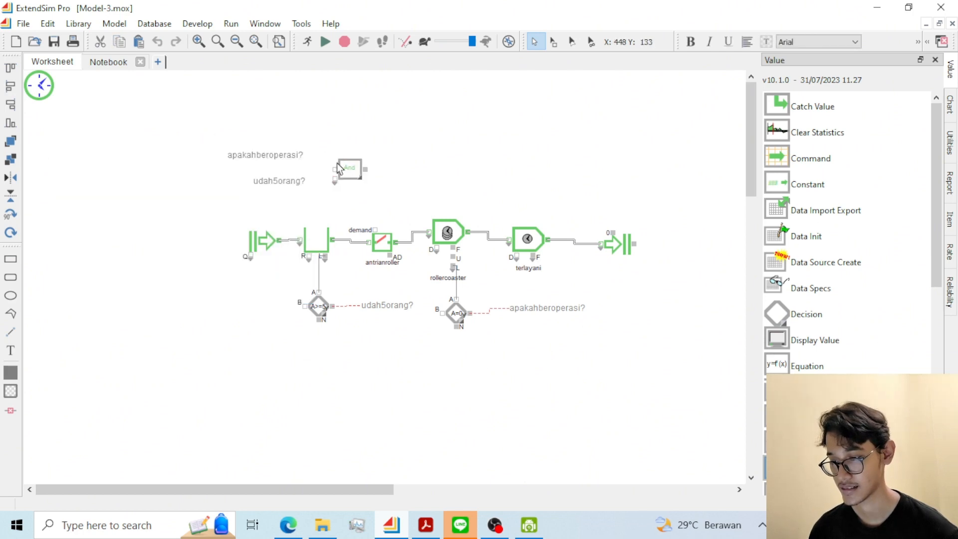
Connect the "udah5orang?" and "apakahberoperasi?" labels above the Queue to the And block's inputs.
{"action": "left_click_drag", "start_coordinate": [335, 171], "coordinate": [303, 180]}
{"action": "left_click", "coordinate": [289, 155]}
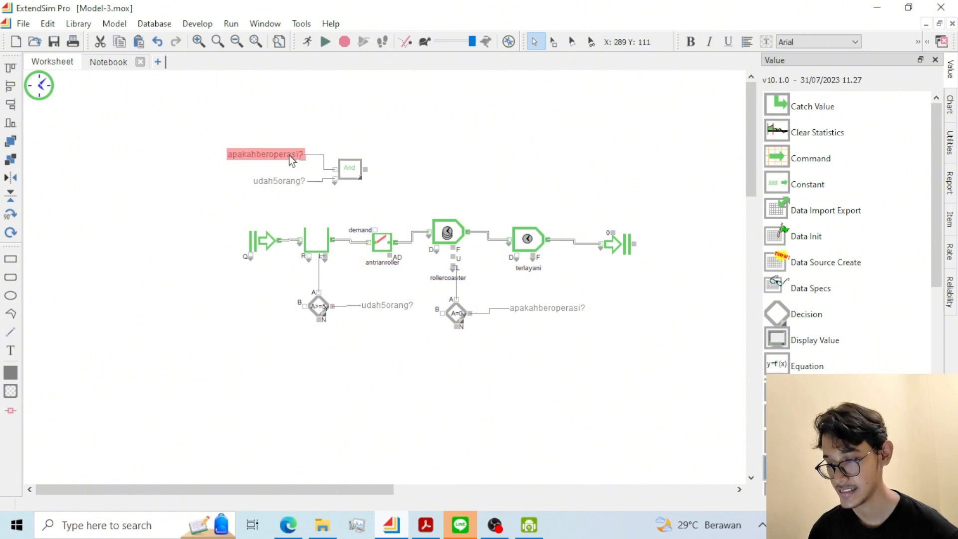
{"action": "left_click", "coordinate": [293, 181]}
{"action": "left_click", "coordinate": [394, 173]}
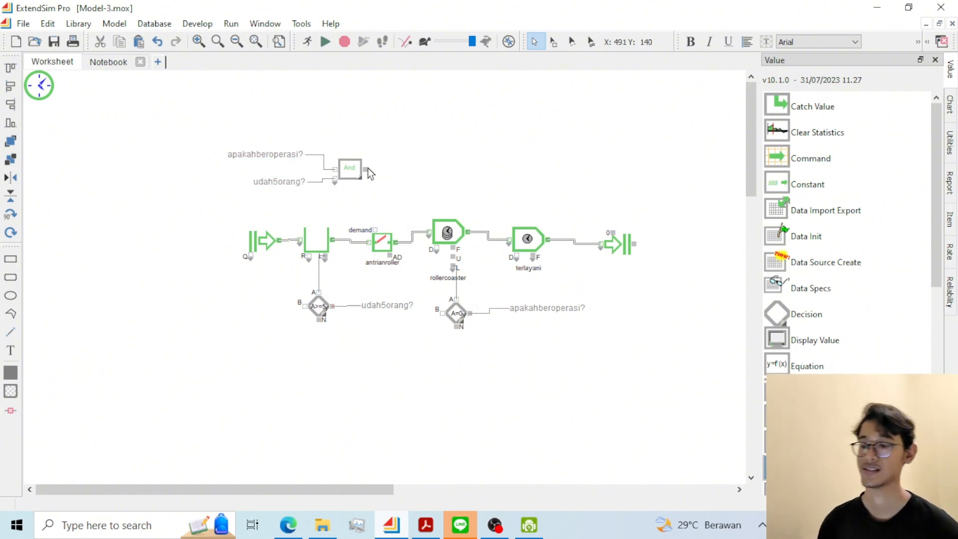
Connect the And block's output to the demand input of the antrianroller Gate.
{"action": "left_click", "coordinate": [368, 169]}
{"action": "left_click", "coordinate": [383, 167]}
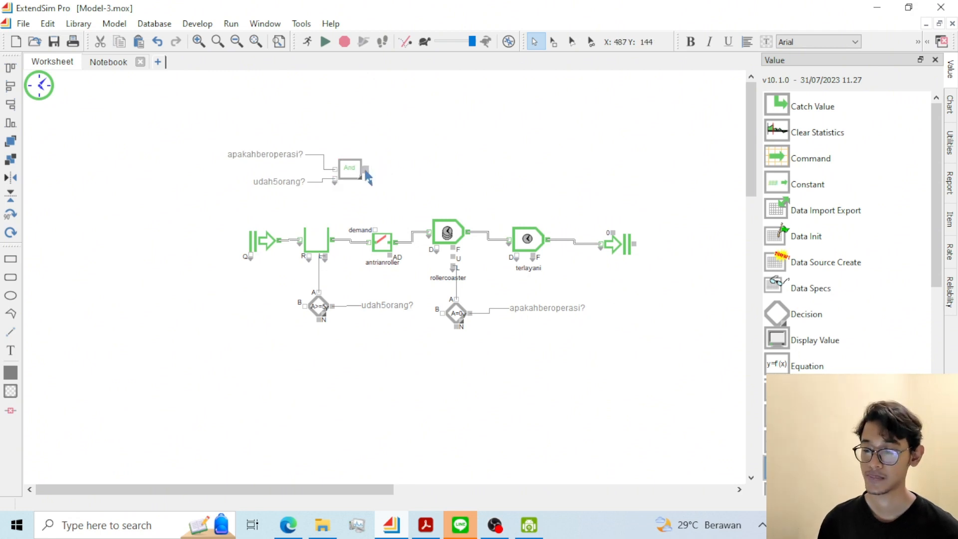
{"action": "left_click_drag", "start_coordinate": [366, 170], "coordinate": [378, 231]}
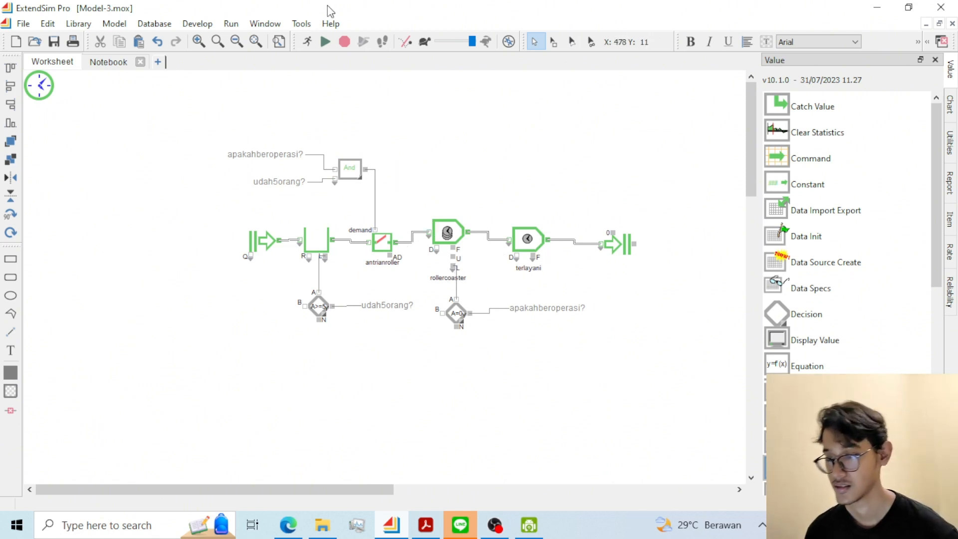
Set the simulation's end time to 18000 in the Simulation Setup.
{"action": "left_click", "coordinate": [235, 27]}
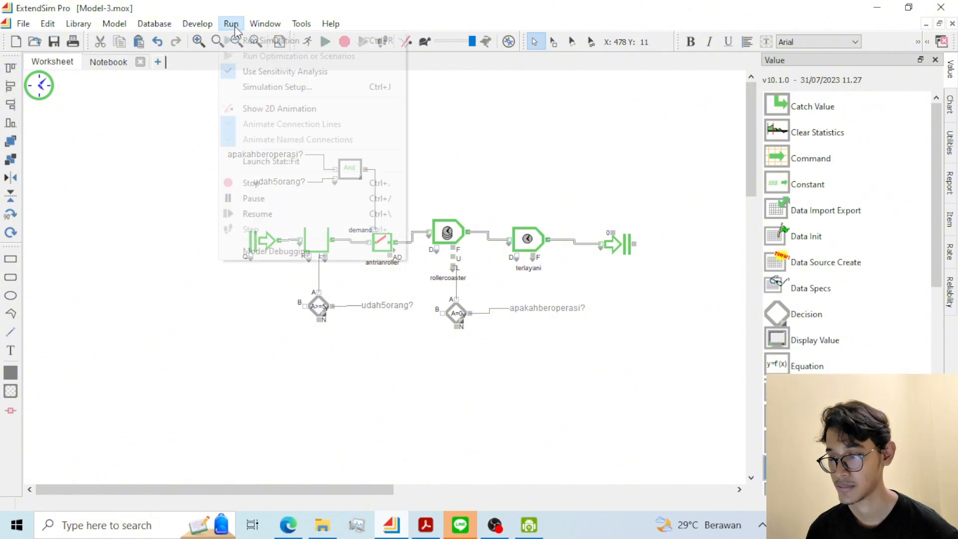
{"action": "left_click", "coordinate": [286, 88]}
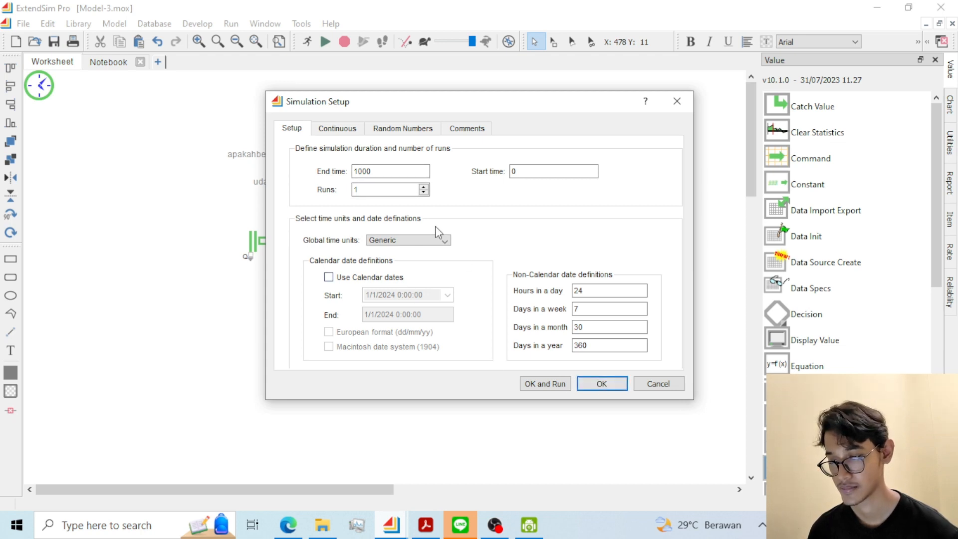
{"action": "left_click", "coordinate": [393, 171]}
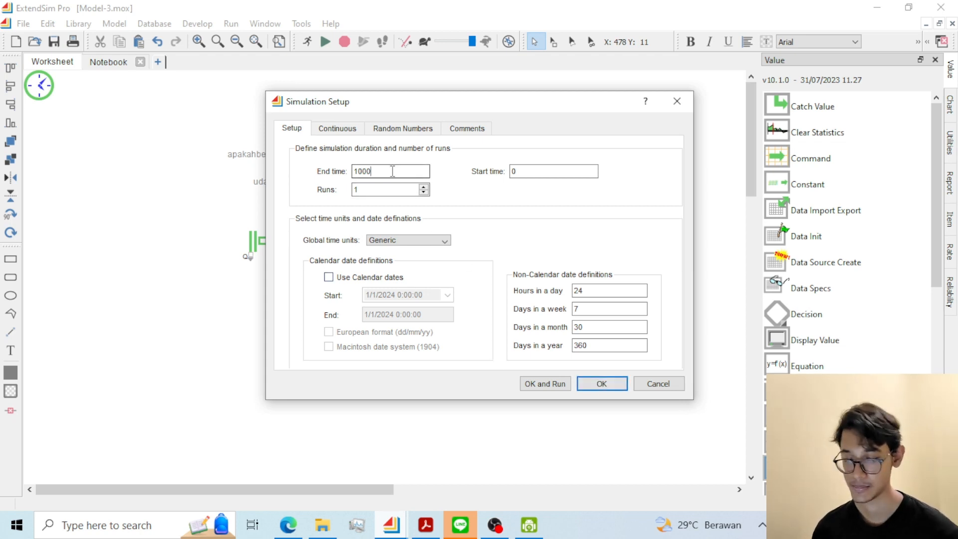
{"action": "key", "text": "BackSpace"}
{"action": "key", "text": "BackSpace"}
{"action": "key", "text": "BackSpace"}
{"action": "key", "text": "BackSpace"}
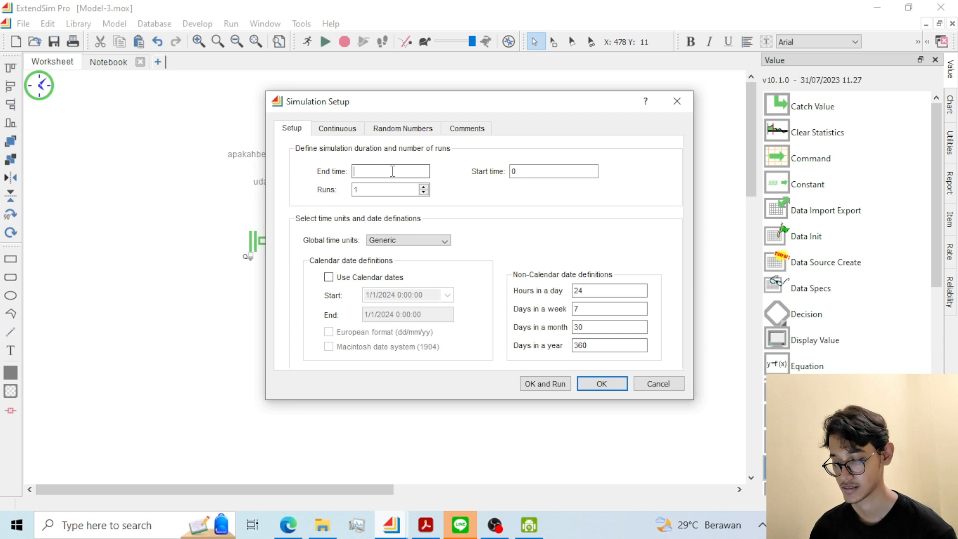
{"action": "type", "text": "18000"}
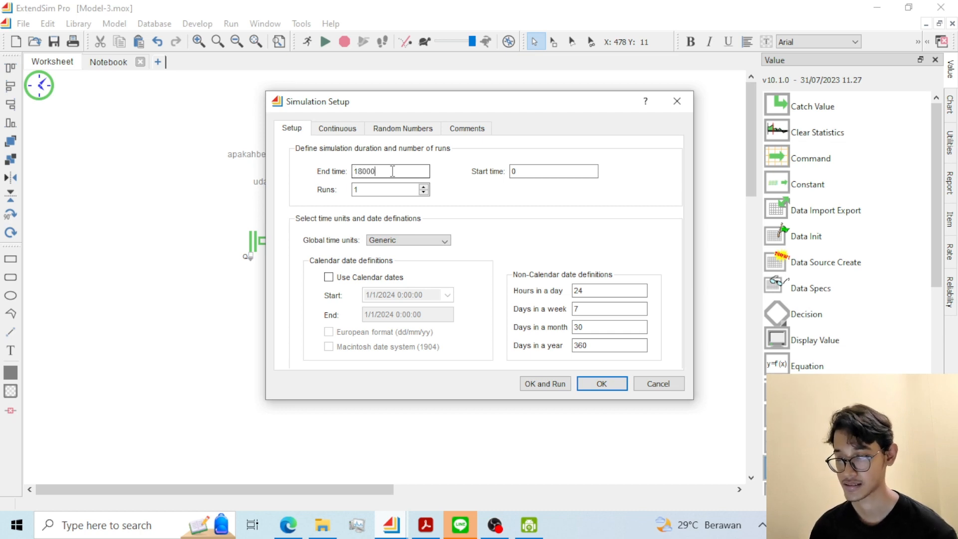
{"action": "left_click", "coordinate": [592, 385]}
Turn on 2D animation for the model and reduce the animation speed to about medium.
{"action": "left_click", "coordinate": [404, 47]}
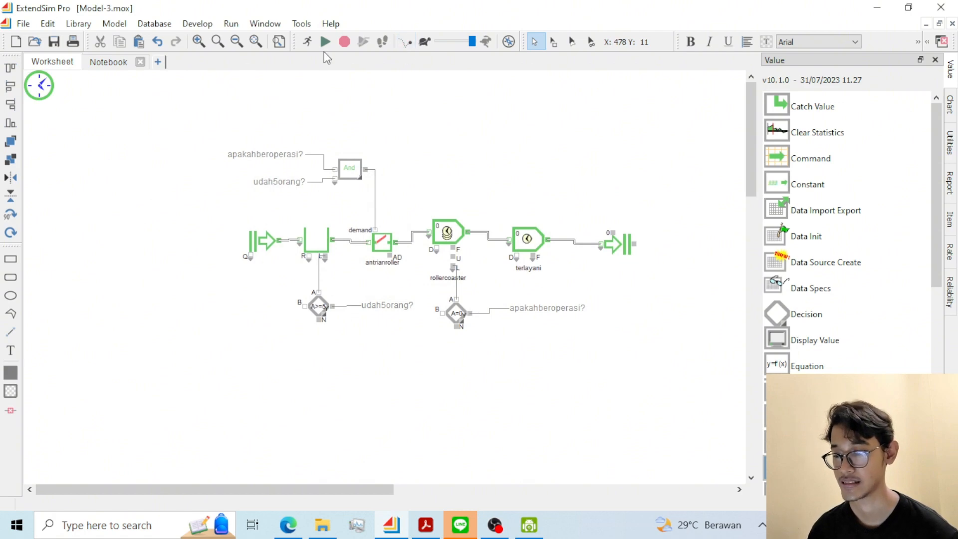
{"action": "left_click", "coordinate": [447, 44]}
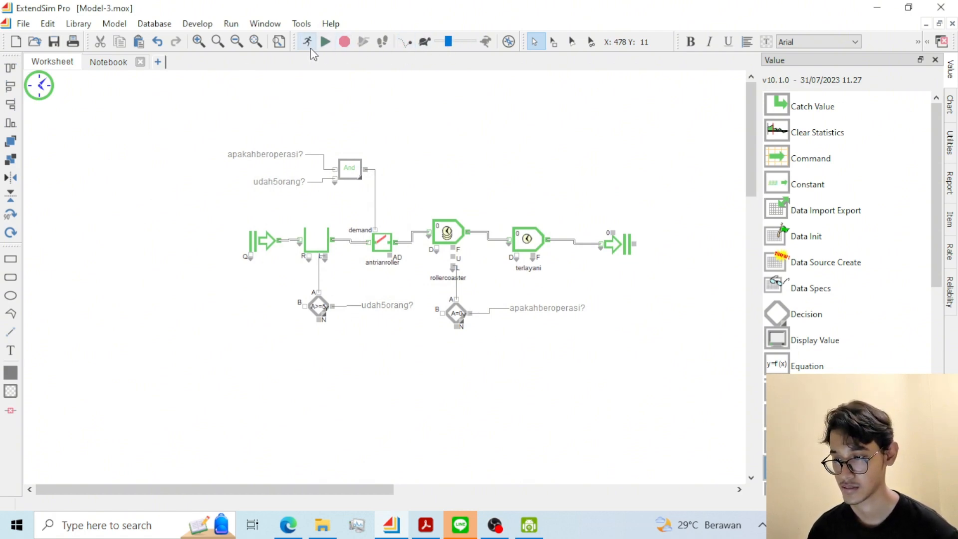
Set the antrianroller Gate to "When Gate is open, pass as many items as possible".
{"action": "double_click", "coordinate": [385, 252]}
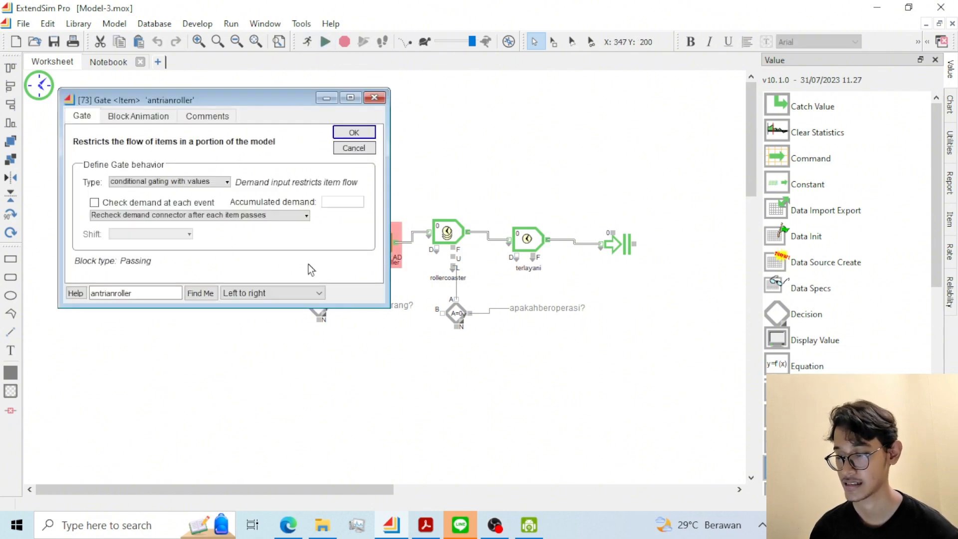
{"action": "left_click", "coordinate": [220, 216]}
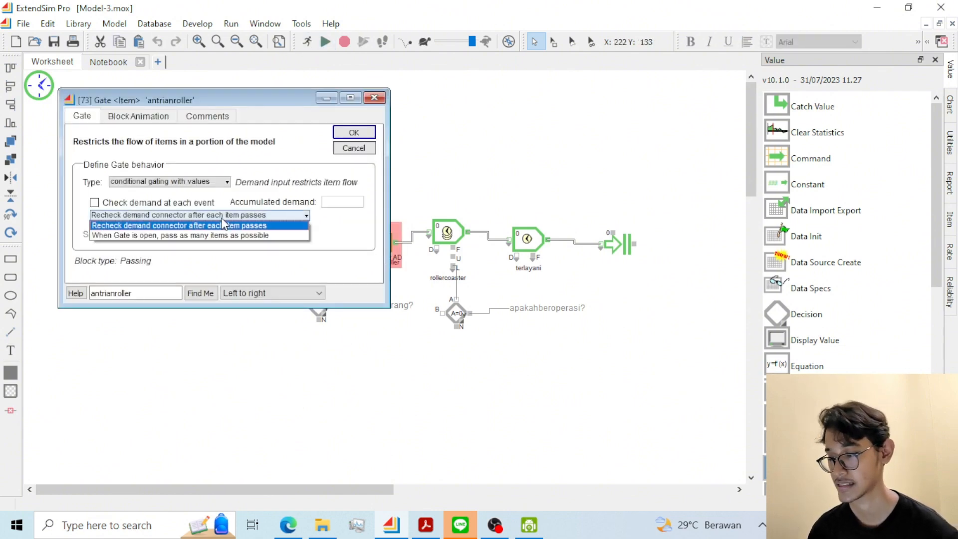
{"action": "left_click", "coordinate": [199, 235]}
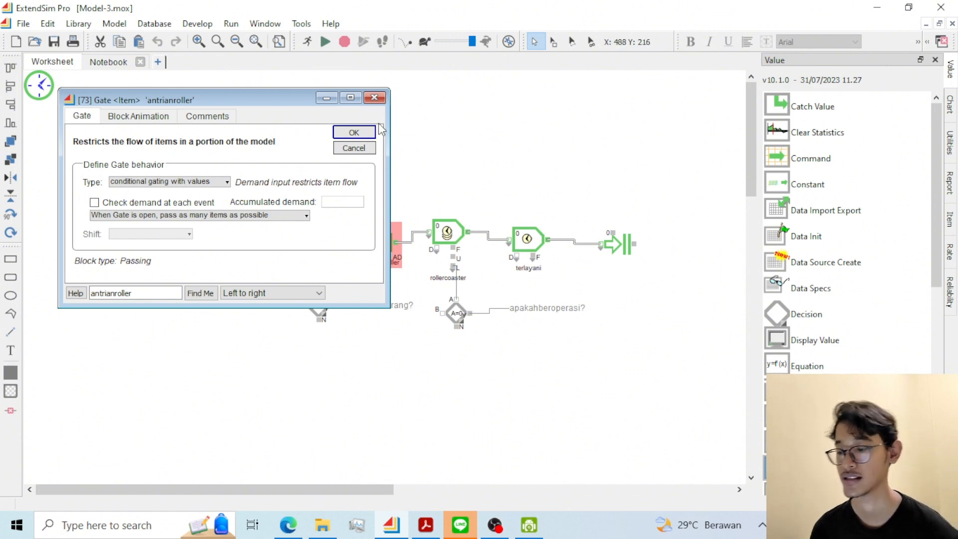
{"action": "left_click", "coordinate": [402, 130]}
Check the capacity and delay settings of the rollercoaster Activity.
{"action": "double_click", "coordinate": [453, 234]}
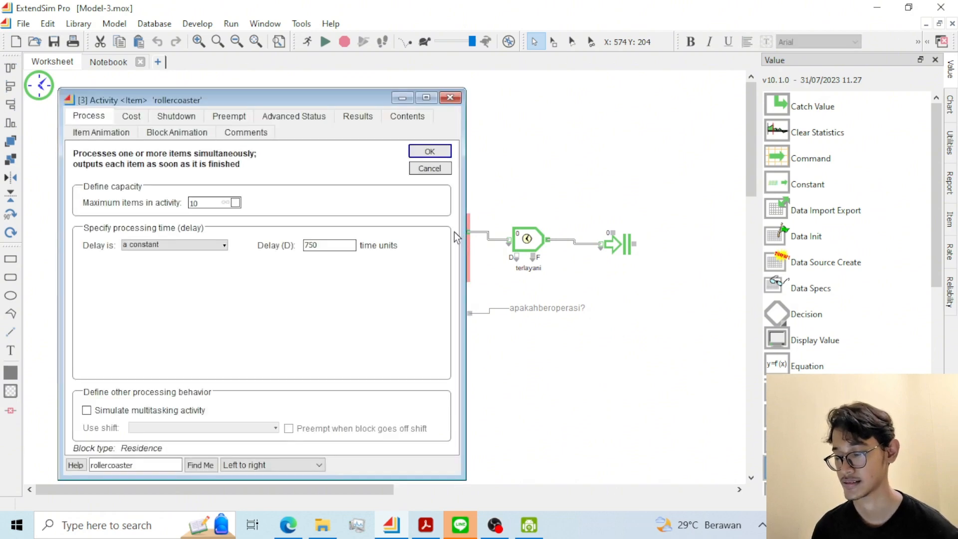
{"action": "left_click", "coordinate": [427, 152]}
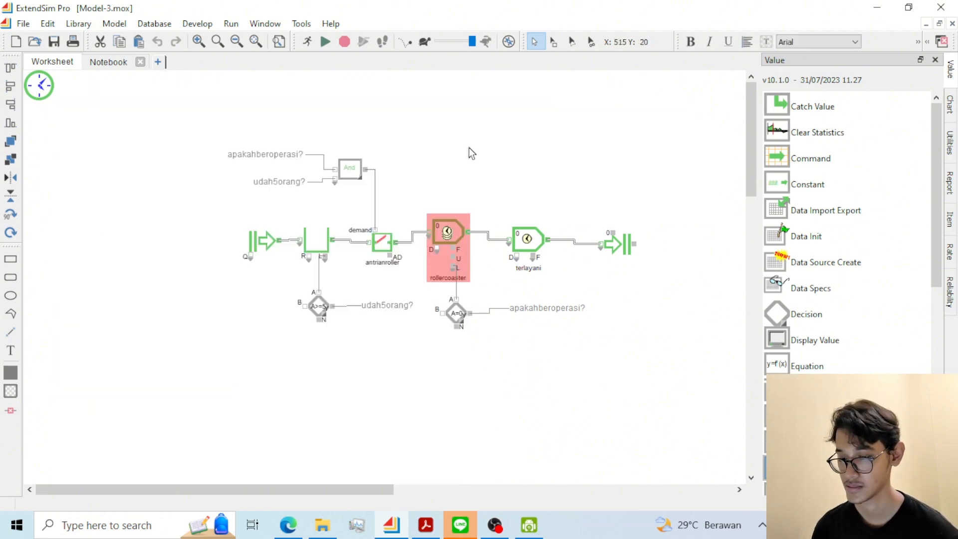
{"action": "left_click", "coordinate": [418, 157]}
Run the animated simulation, vary the animation speed to watch the item flow, and stop the run early.
{"action": "left_click", "coordinate": [325, 42]}
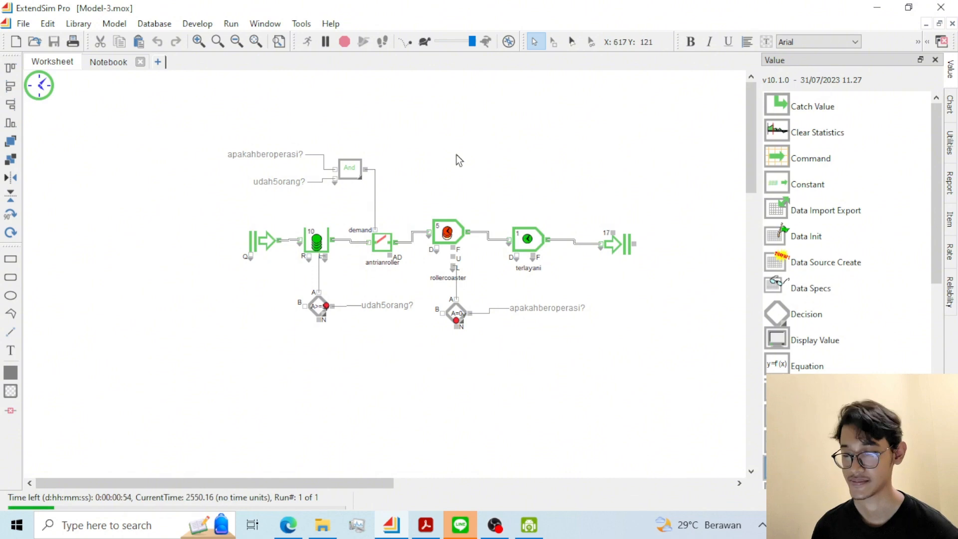
{"action": "left_click", "coordinate": [424, 43]}
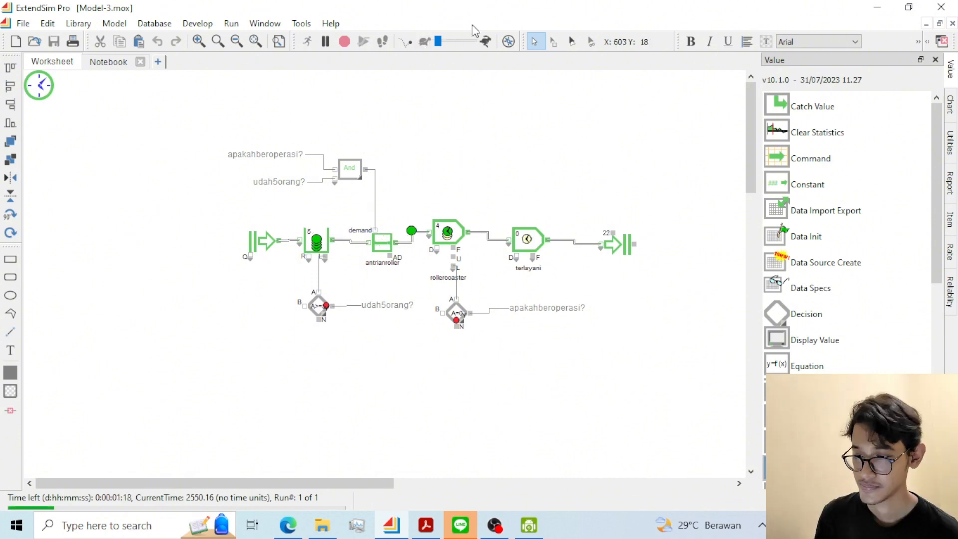
{"action": "left_click", "coordinate": [488, 42]}
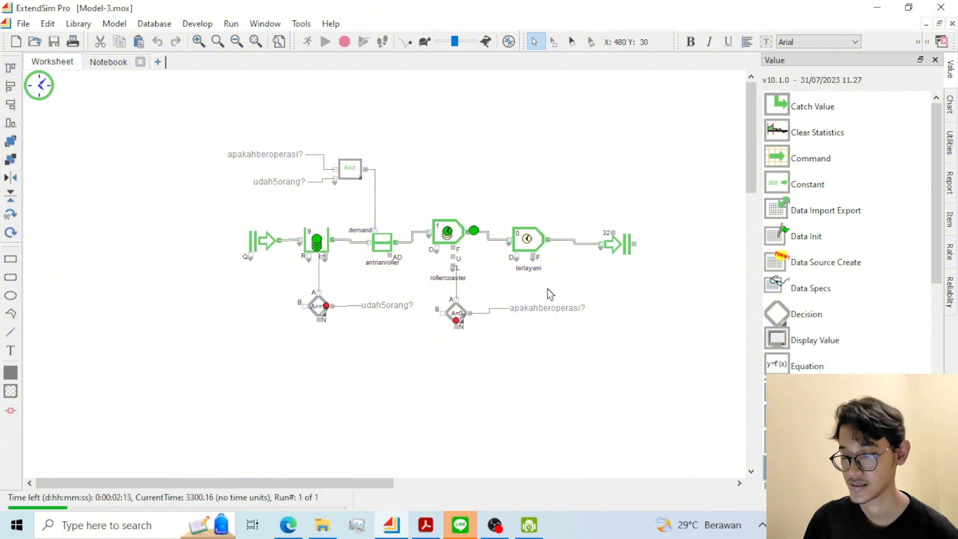
{"action": "key", "text": "ctrl+period"}
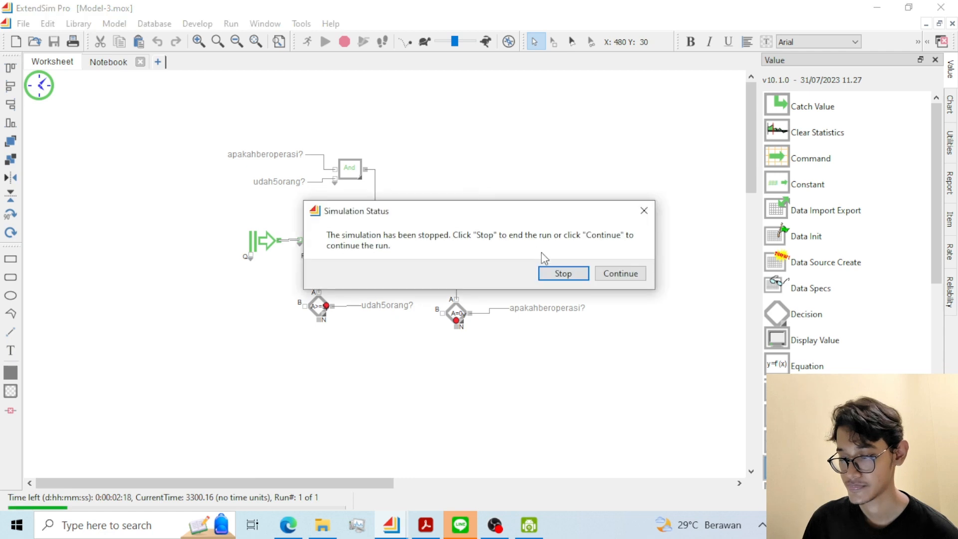
{"action": "left_click", "coordinate": [562, 273]}
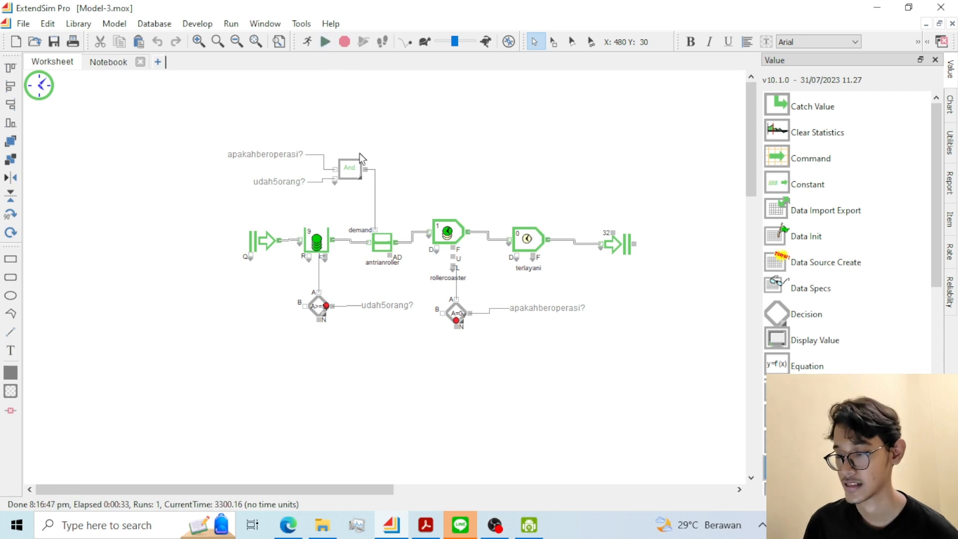
Rerun the simulation at a slower animation speed and briefly open the rollercoaster Activity's settings during the run.
{"action": "left_click", "coordinate": [422, 42]}
{"action": "left_click", "coordinate": [325, 42]}
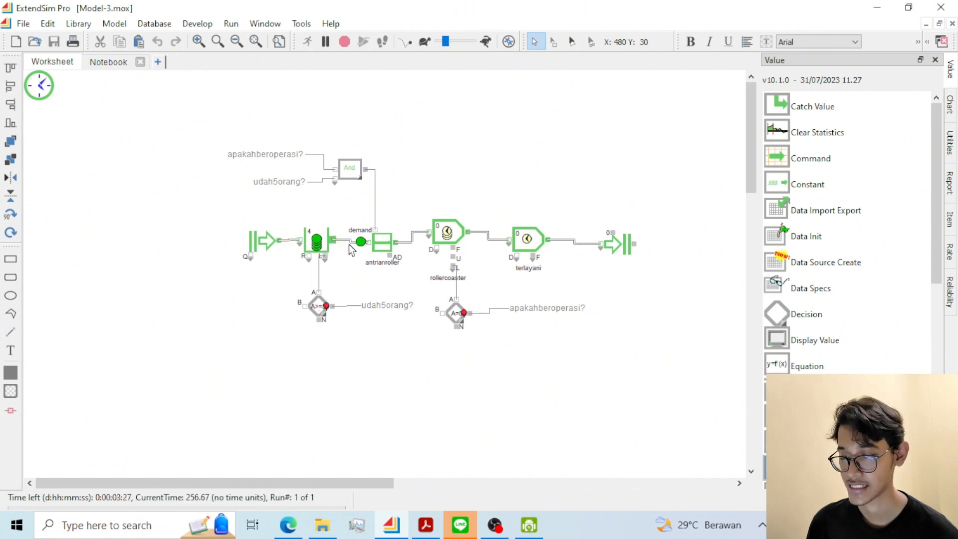
{"action": "left_click", "coordinate": [319, 307]}
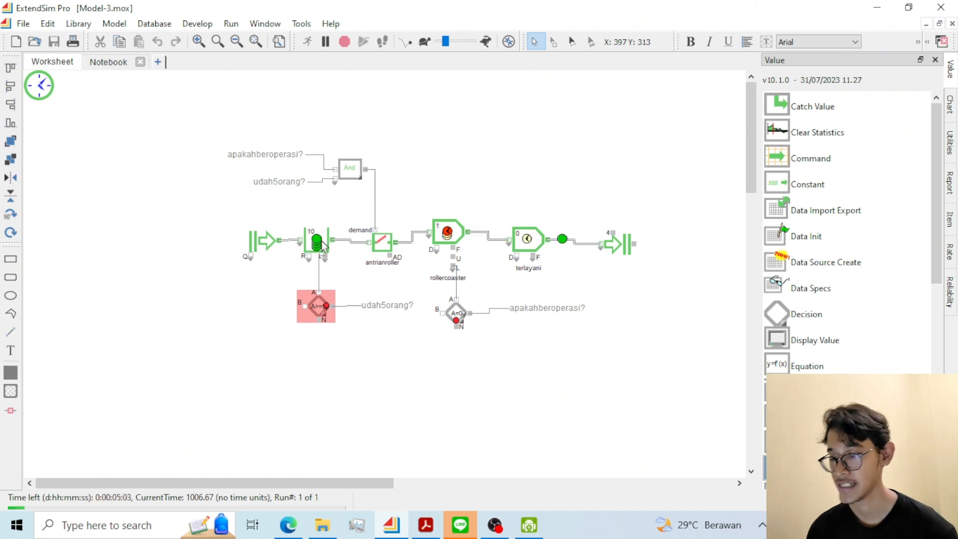
{"action": "double_click", "coordinate": [452, 237]}
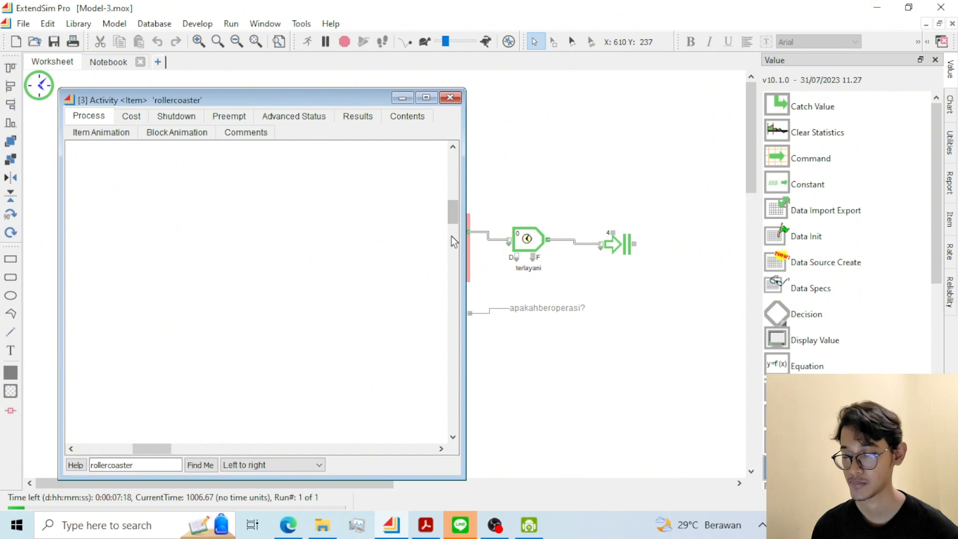
{"action": "left_click", "coordinate": [442, 153]}
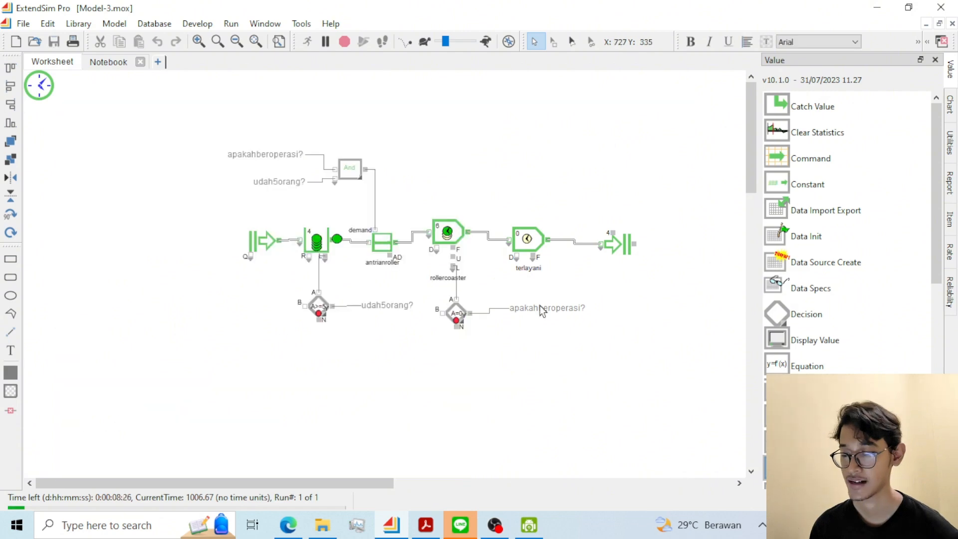